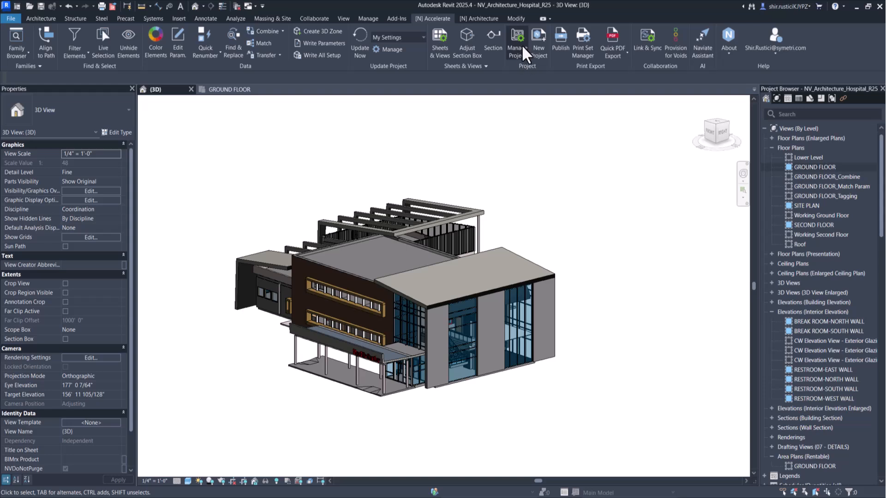
Step: Open Style Sweep from the Manage Project tools and inspect the model object styles from Casework Cabinet through Doors Plan Swing
{"action": "left_click", "coordinate": [519, 53]}
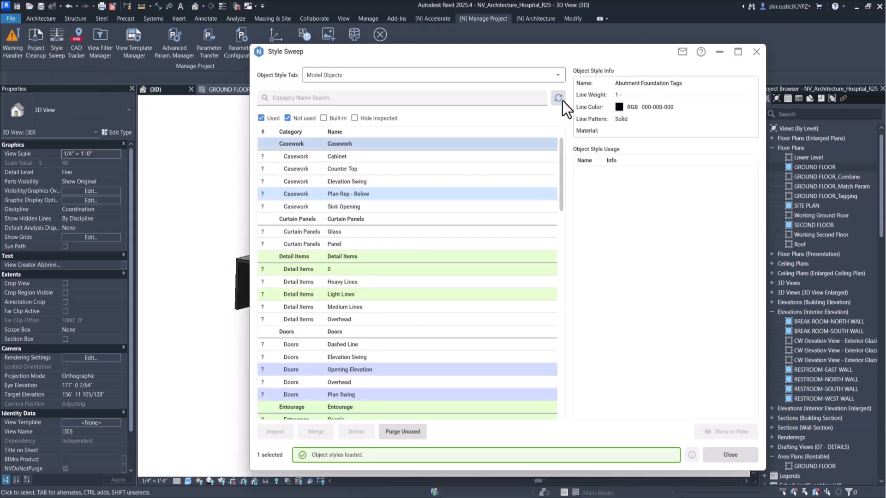
{"action": "left_click_drag", "start_coordinate": [573, 53], "coordinate": [531, 37]}
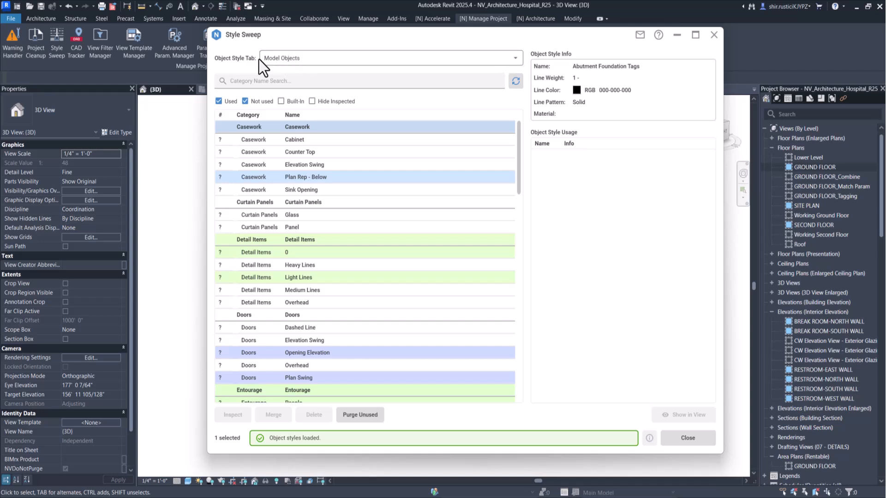
{"action": "left_click", "coordinate": [296, 60]}
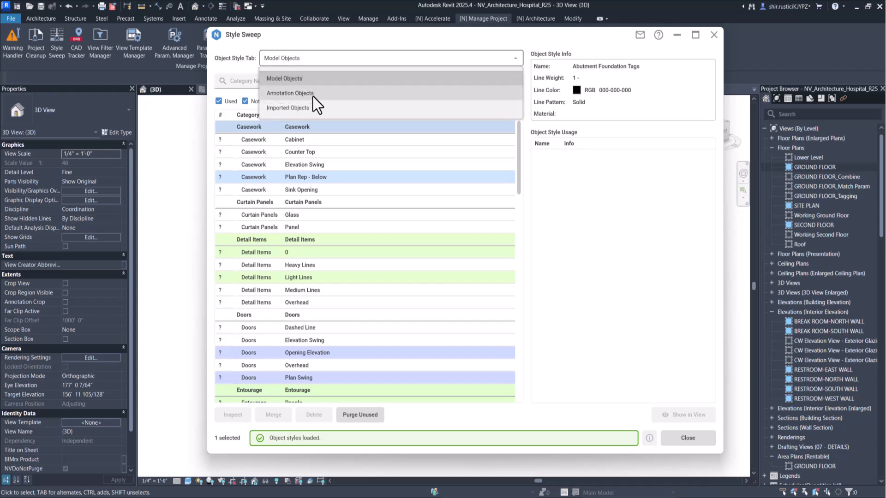
{"action": "left_click", "coordinate": [670, 252]}
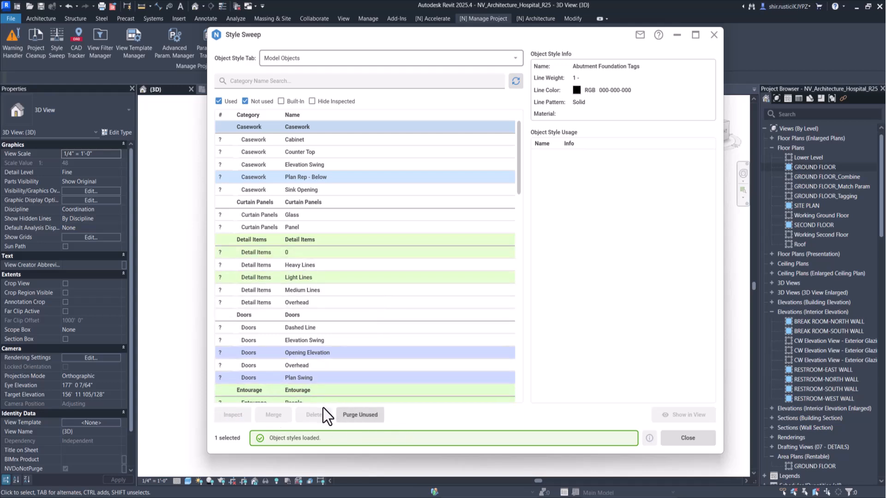
{"action": "left_click_drag", "start_coordinate": [317, 141], "coordinate": [325, 381]}
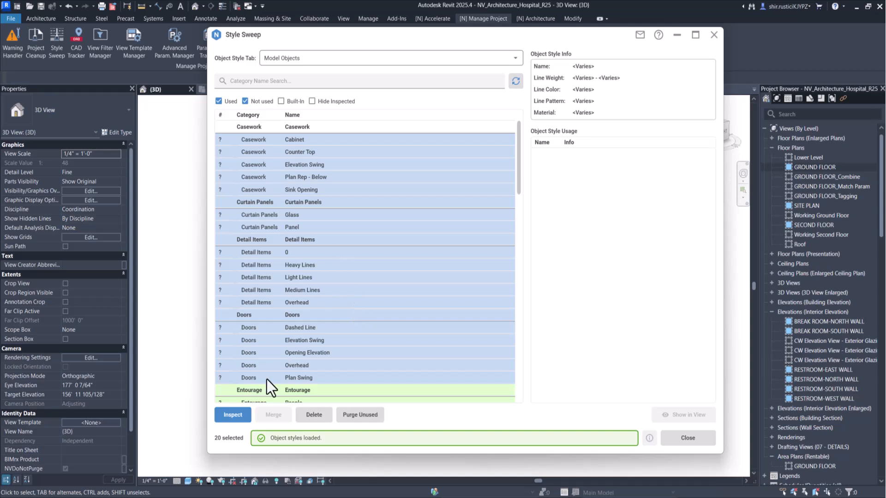
{"action": "left_click", "coordinate": [237, 410]}
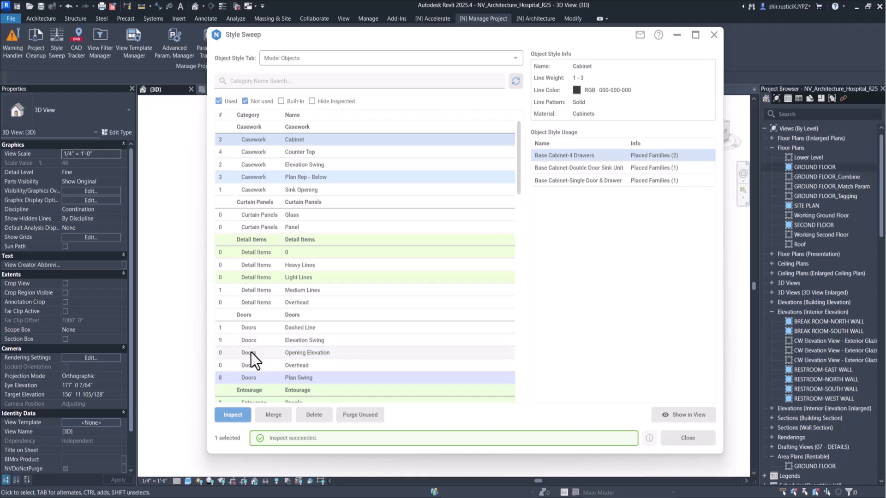
Step: Merge the Doors styles Opening Elevation and Plan Swing, keeping Plan Swing, and delete the Doors style Overhead
{"action": "left_click_drag", "start_coordinate": [251, 353], "coordinate": [253, 382]}
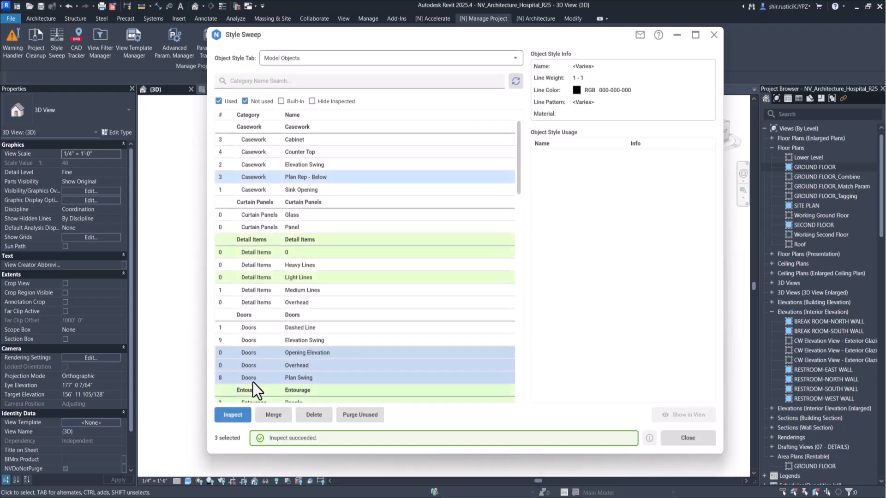
{"action": "left_click", "coordinate": [257, 366], "text": "ctrl"}
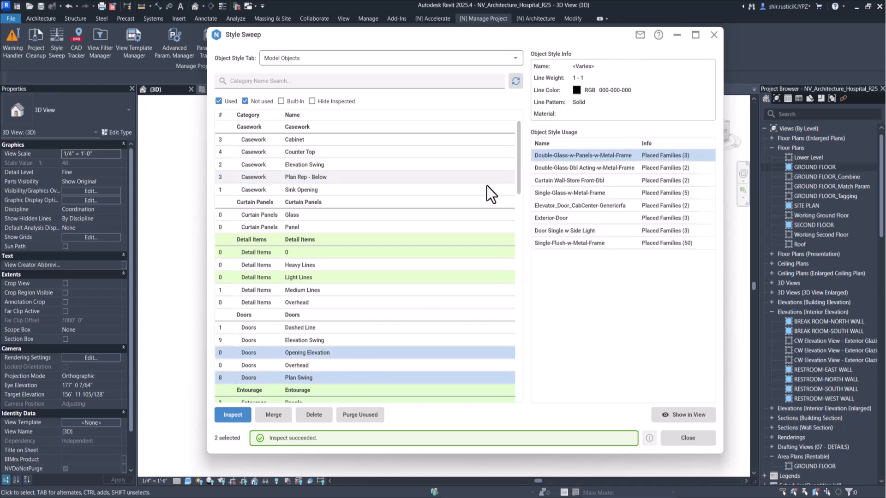
{"action": "left_click", "coordinate": [270, 415]}
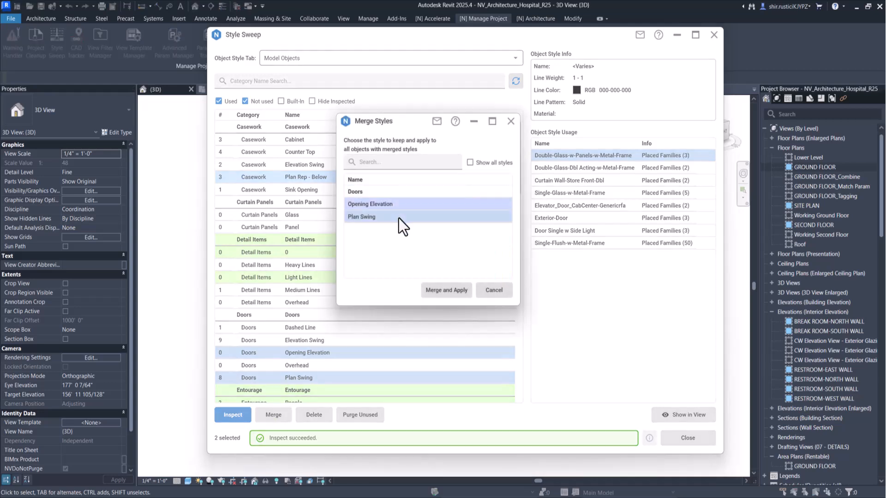
{"action": "left_click", "coordinate": [458, 290]}
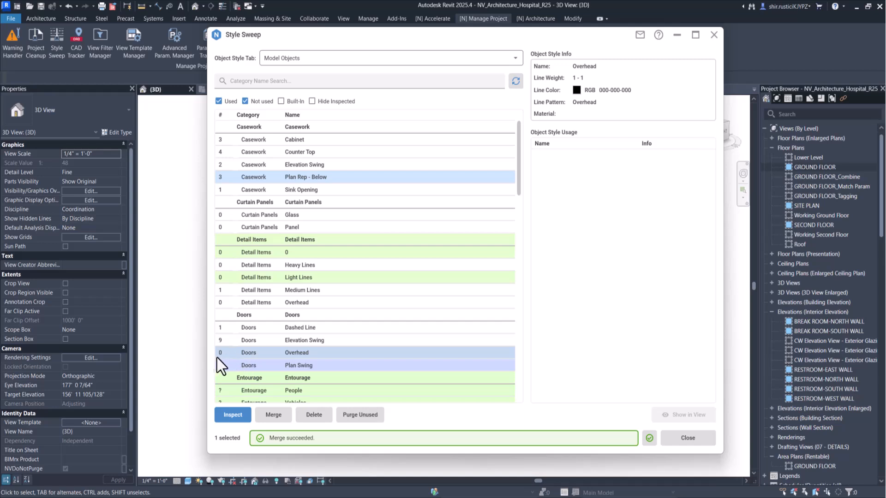
{"action": "left_click", "coordinate": [311, 419]}
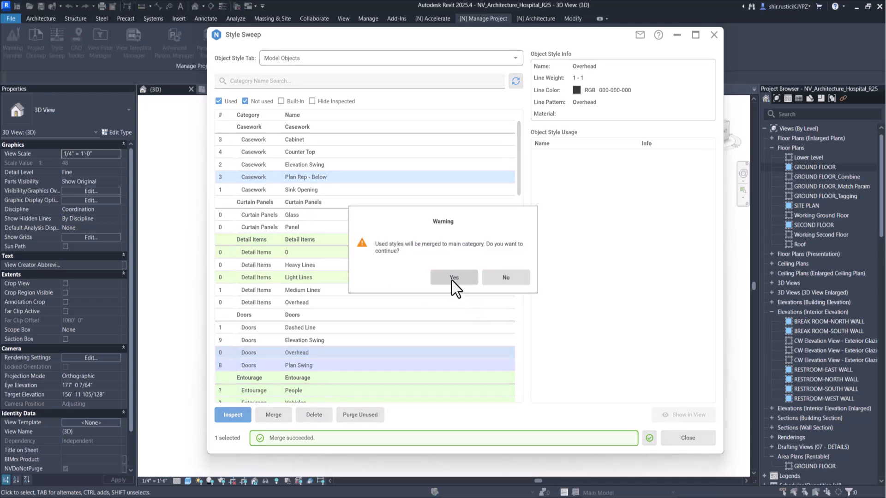
{"action": "left_click", "coordinate": [452, 280]}
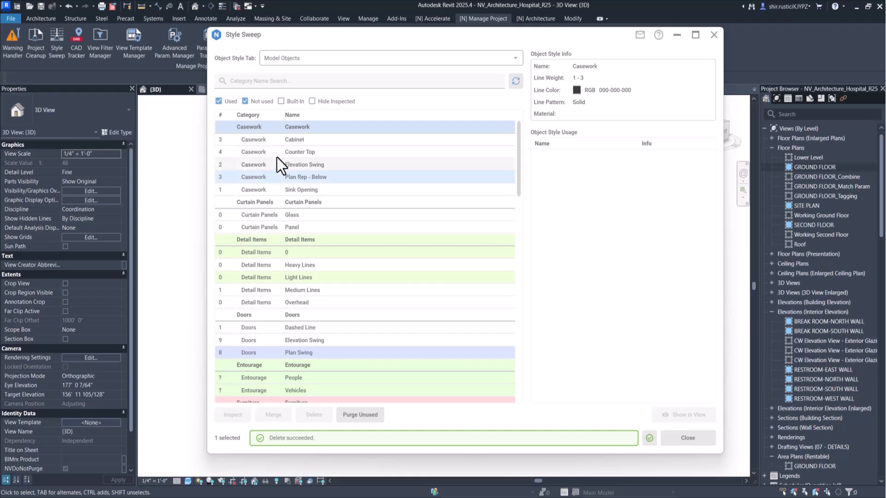
Step: Show in the 3D view the Base Cabinet-Double Door Sink Unit that uses the Casework style Elevation Swing
{"action": "left_click", "coordinate": [239, 162]}
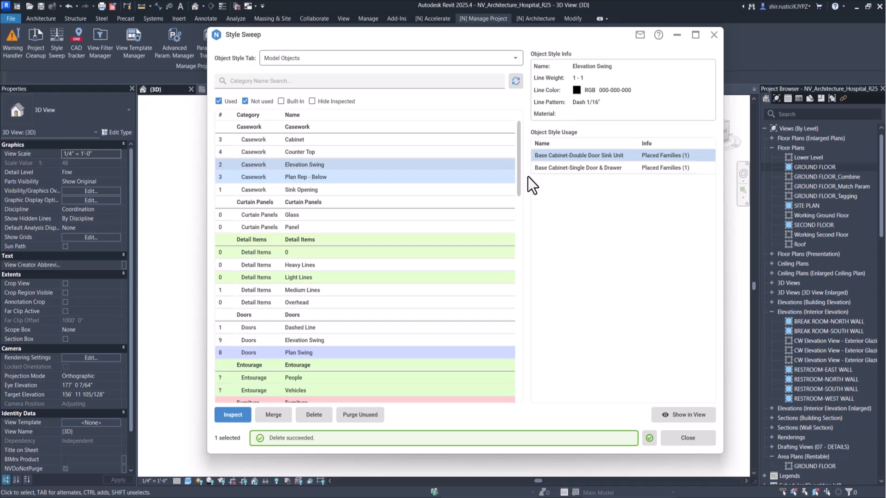
{"action": "mouse_move", "coordinate": [637, 143]}
{"action": "left_mouse_down"}
{"action": "mouse_move", "coordinate": [658, 142]}
{"action": "mouse_move", "coordinate": [647, 142]}
{"action": "left_mouse_up"}
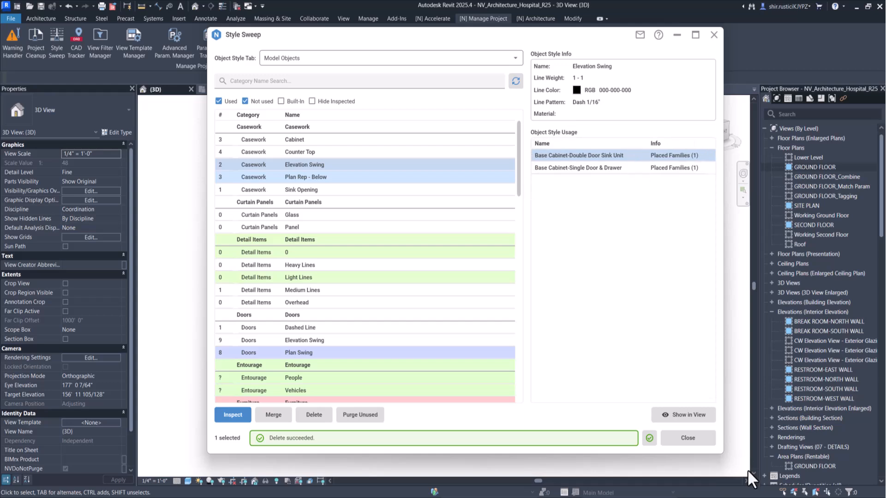
{"action": "left_click", "coordinate": [685, 415]}
{"action": "left_click_drag", "start_coordinate": [391, 46], "coordinate": [585, 51]}
{"action": "scroll", "coordinate": [307, 323], "scroll_direction": "down", "scroll_amount": 6}
{"action": "scroll", "coordinate": [294, 355], "scroll_direction": "up", "scroll_amount": 6}
{"action": "middle_click_drag", "start_coordinate": [280, 385], "coordinate": [270, 398], "text": "shift"}
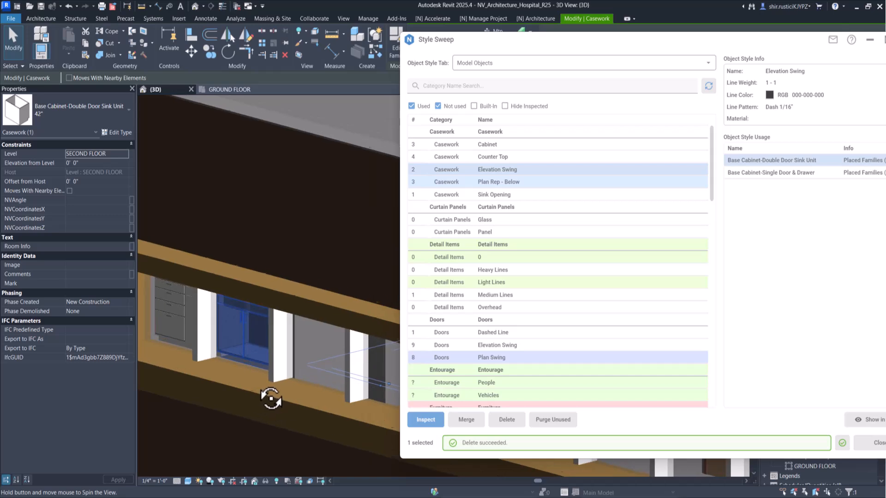
{"action": "left_click_drag", "start_coordinate": [618, 47], "coordinate": [449, 42]}
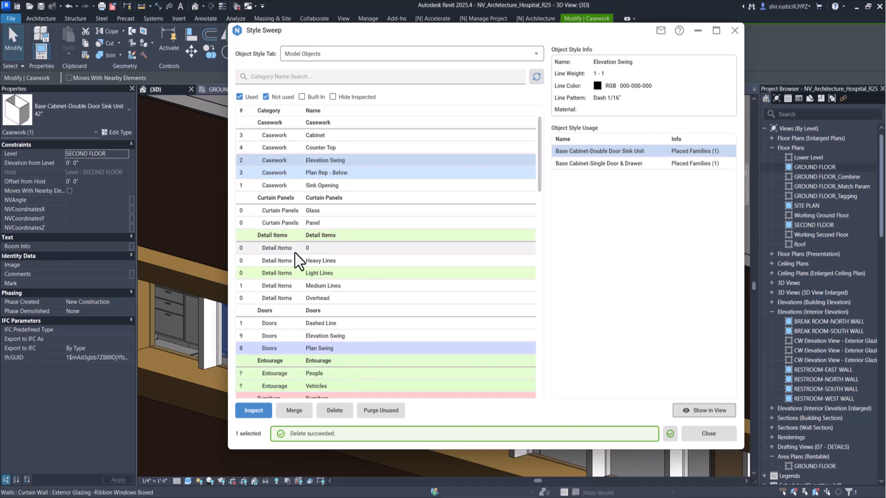
Step: Check which object style groups can be chosen and close Style Sweep
{"action": "left_click", "coordinate": [304, 57]}
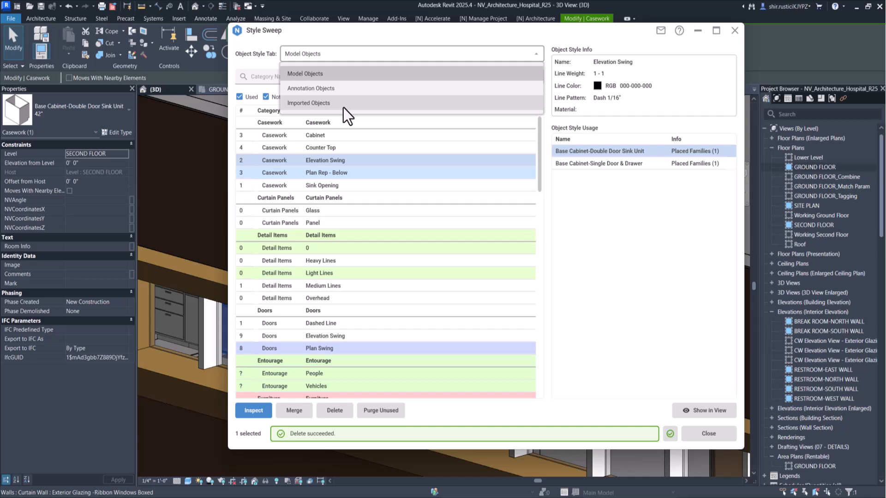
{"action": "left_click", "coordinate": [645, 279]}
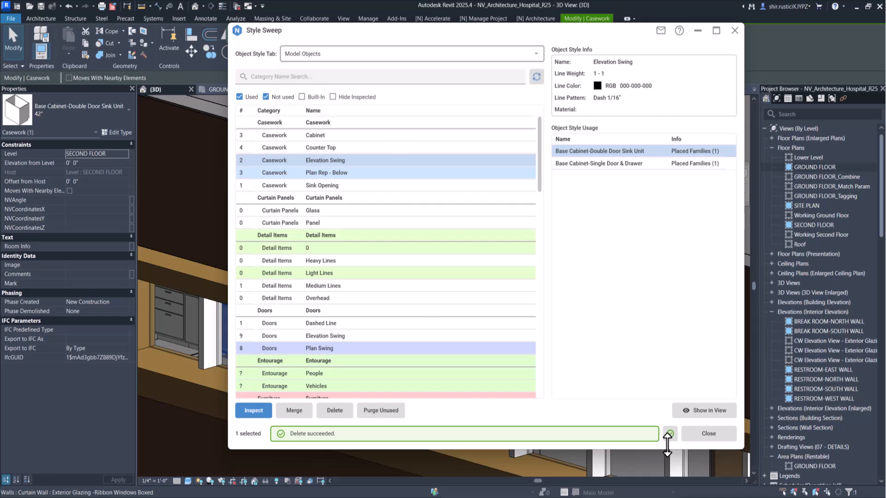
{"action": "left_click", "coordinate": [714, 436]}
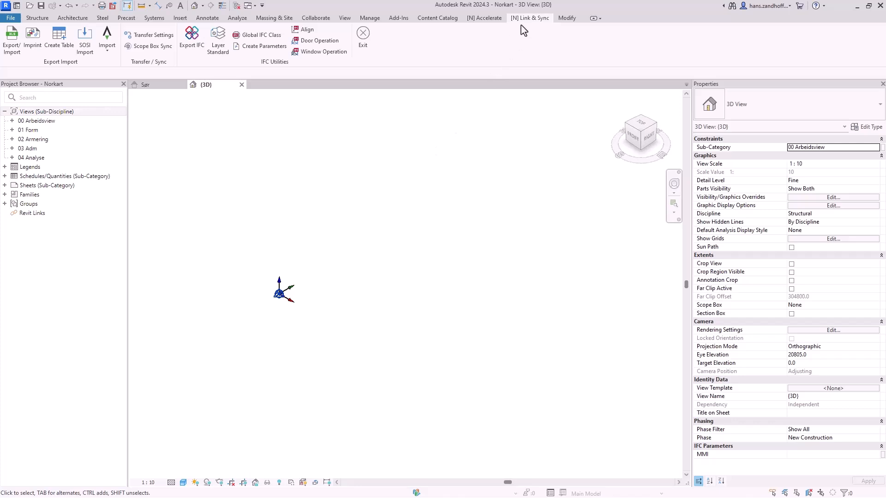
Step: Switch to the e-Torg web shop from the Norkart import tools and look up products for the site's street address
{"action": "left_click", "coordinate": [109, 54]}
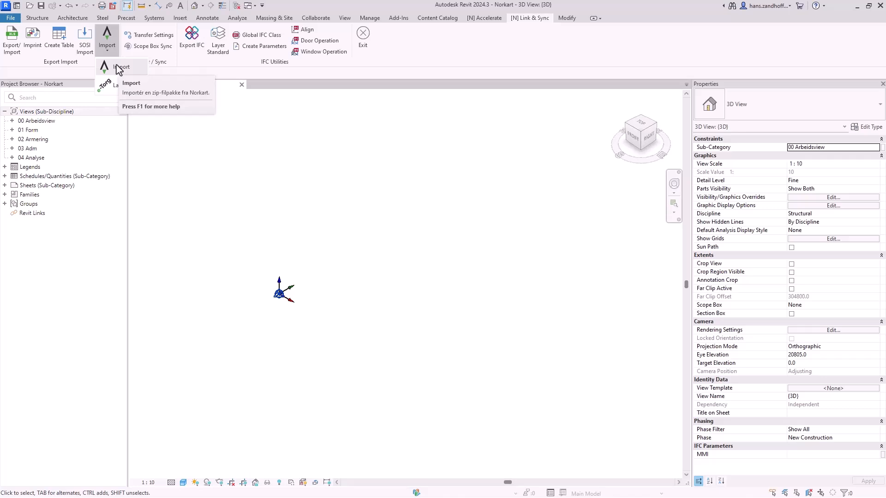
{"action": "left_click", "coordinate": [115, 87]}
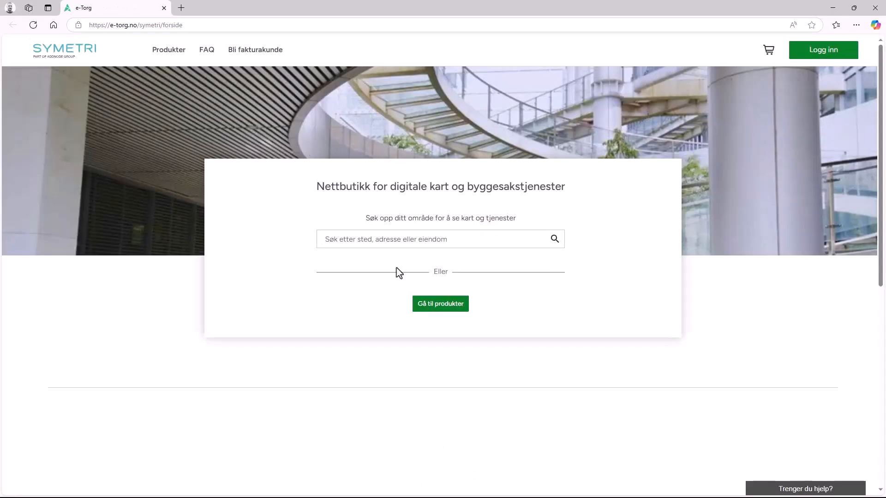
{"action": "left_click", "coordinate": [395, 243]}
{"action": "type", "text": "Gaustadalléen 21, Oslo"}
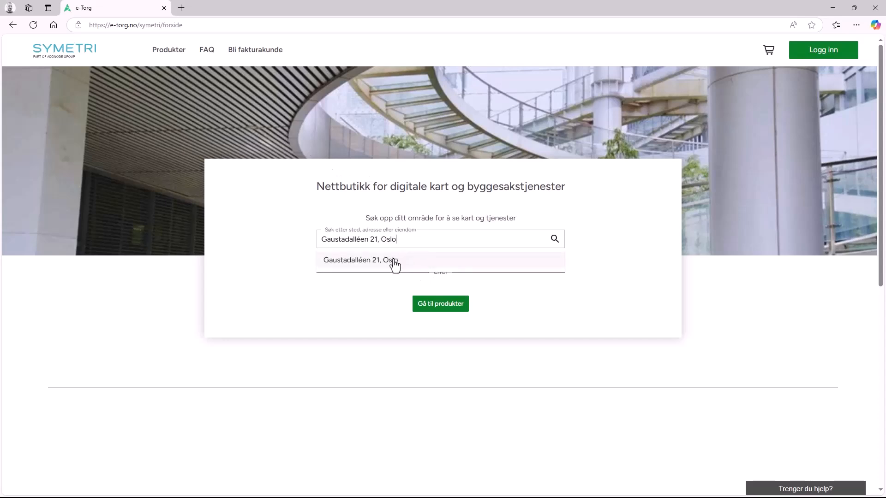
{"action": "left_click", "coordinate": [395, 260]}
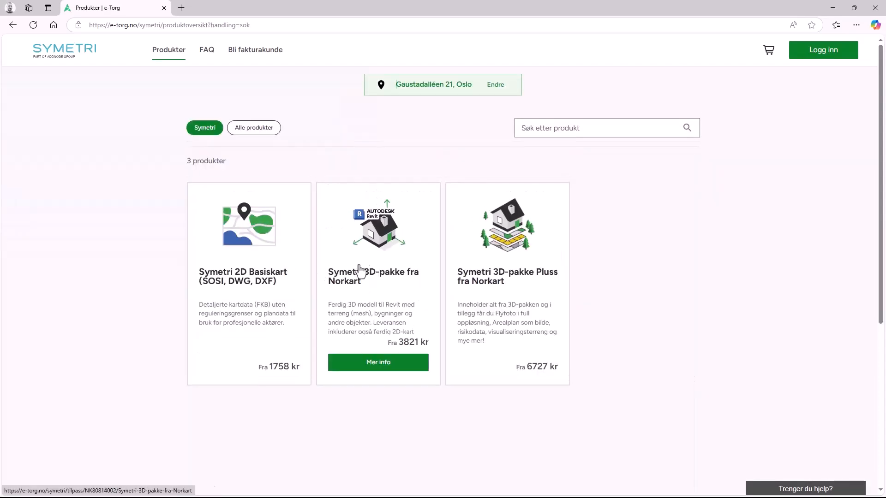
Step: Open the product Symetri 3D-pakke Pluss fra Norkart and set its coordinate system to NTM 10
{"action": "left_click", "coordinate": [503, 278]}
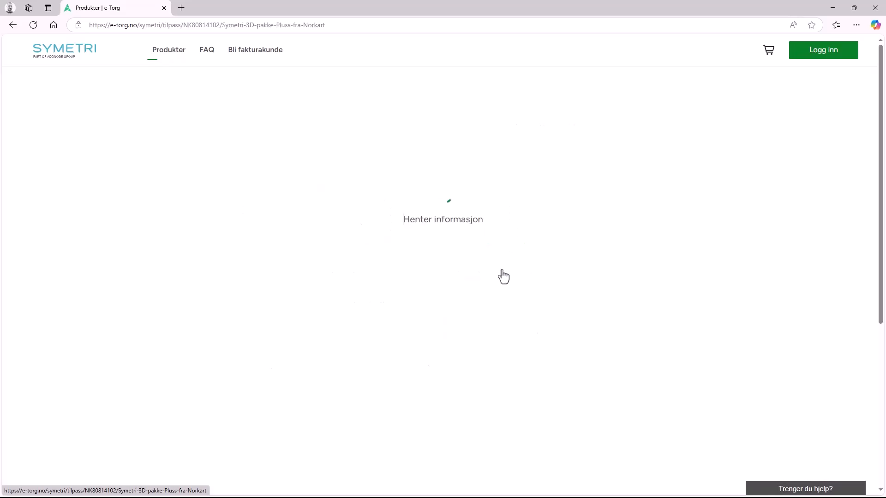
{"action": "scroll", "coordinate": [113, 300], "scroll_direction": "down", "scroll_amount": 6}
{"action": "scroll", "coordinate": [122, 285], "scroll_direction": "down", "scroll_amount": 3}
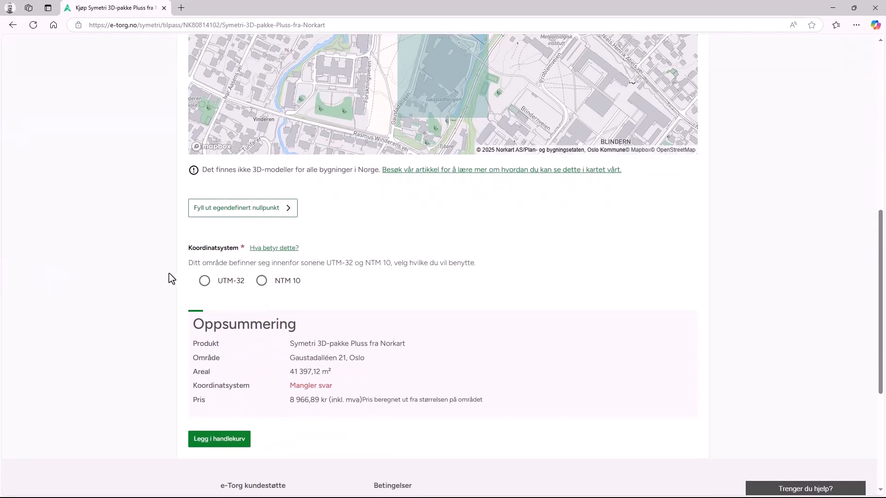
{"action": "left_click", "coordinate": [262, 281]}
{"action": "scroll", "coordinate": [159, 286], "scroll_direction": "up", "scroll_amount": 8}
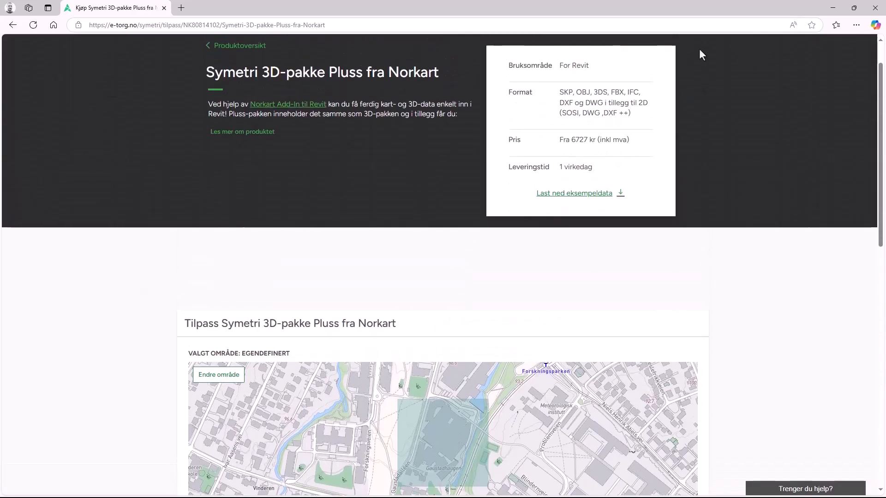
Step: Return to Revit and import all content of the Norkart package Demodata_Revit_Norkart.zip into the 3D model
{"action": "left_click", "coordinate": [832, 10]}
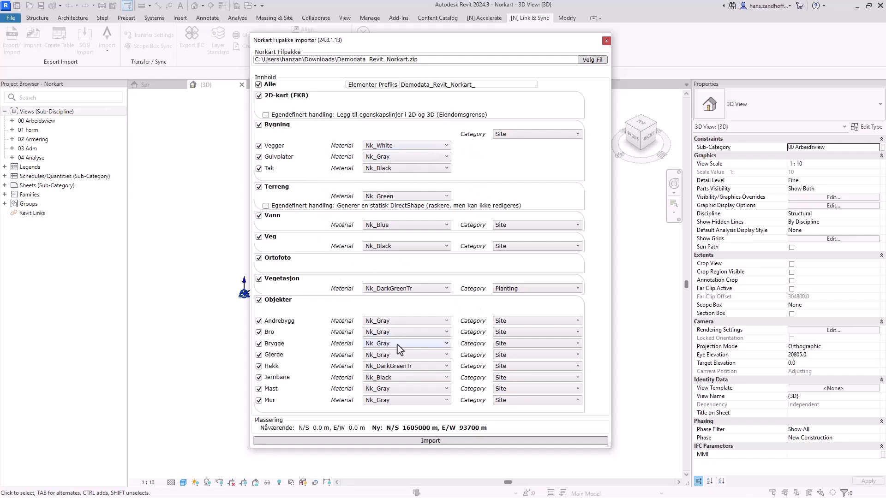
{"action": "left_click", "coordinate": [375, 440]}
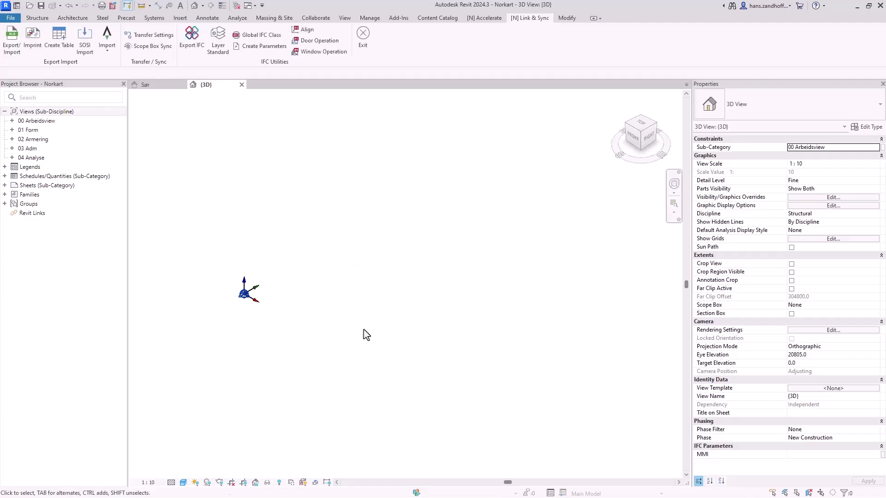
{"action": "middle_click_drag", "start_coordinate": [473, 409], "coordinate": [305, 412], "text": "shift"}
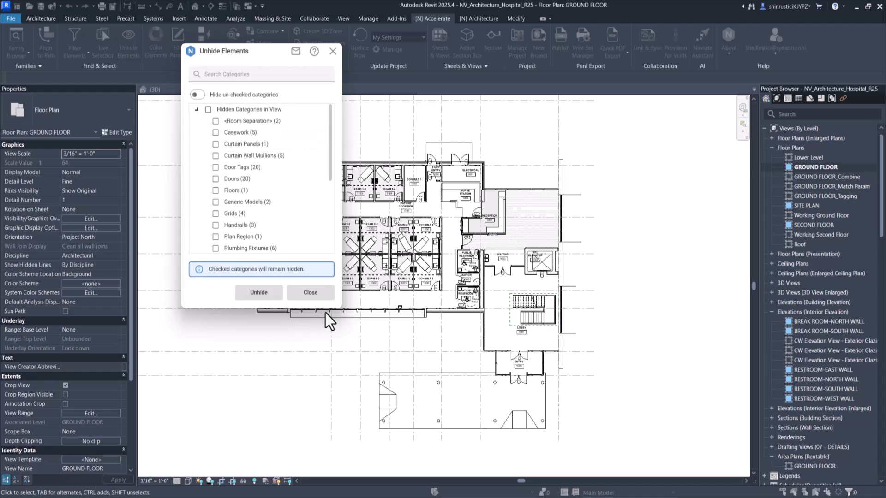
Step: Unhide the hidden elements in the GROUND FLOOR plan, keeping the <Room Separation>, Doors and Plumbing Fixtures categories hidden
{"action": "scroll", "coordinate": [303, 200], "scroll_direction": "down", "scroll_amount": 5}
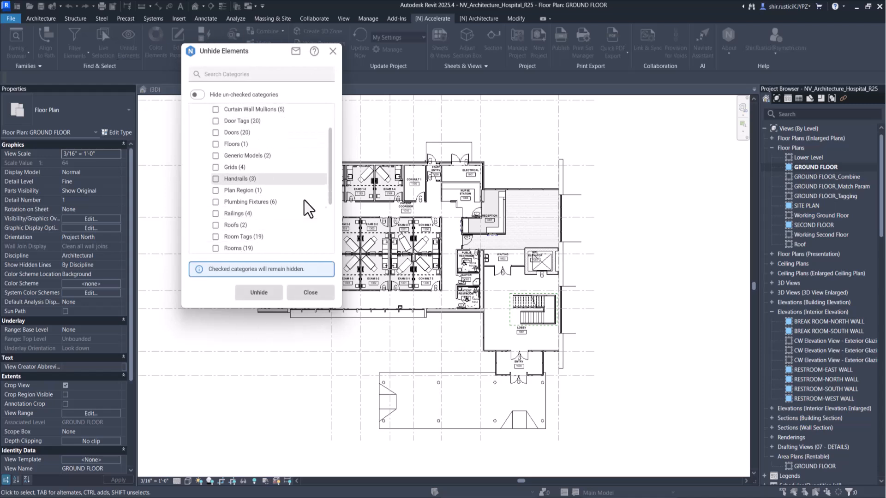
{"action": "scroll", "coordinate": [304, 200], "scroll_direction": "up", "scroll_amount": 5}
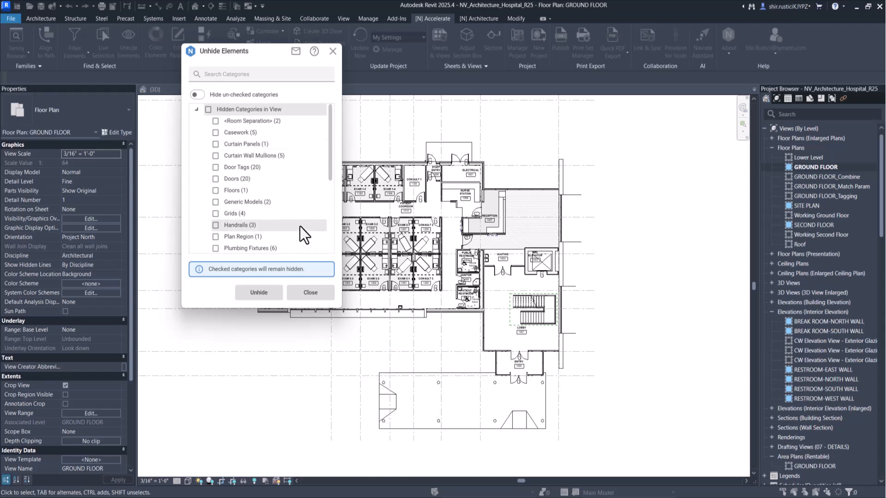
{"action": "left_click", "coordinate": [216, 248]}
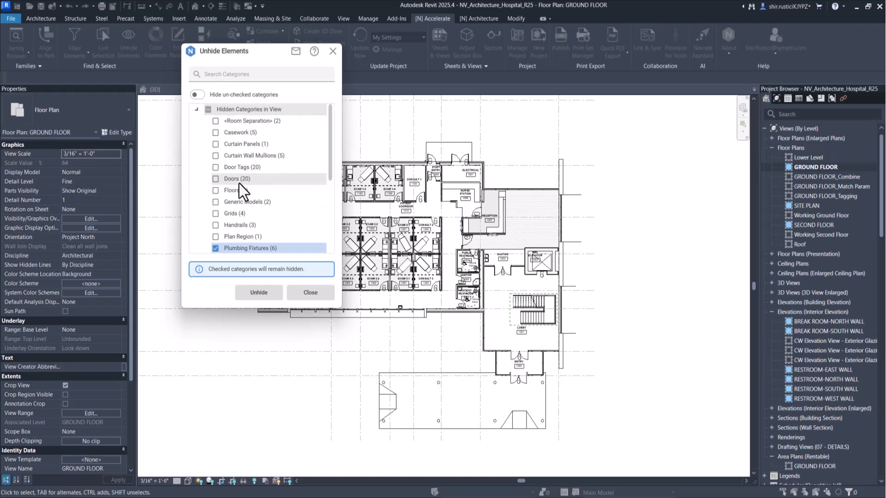
{"action": "left_click", "coordinate": [215, 179]}
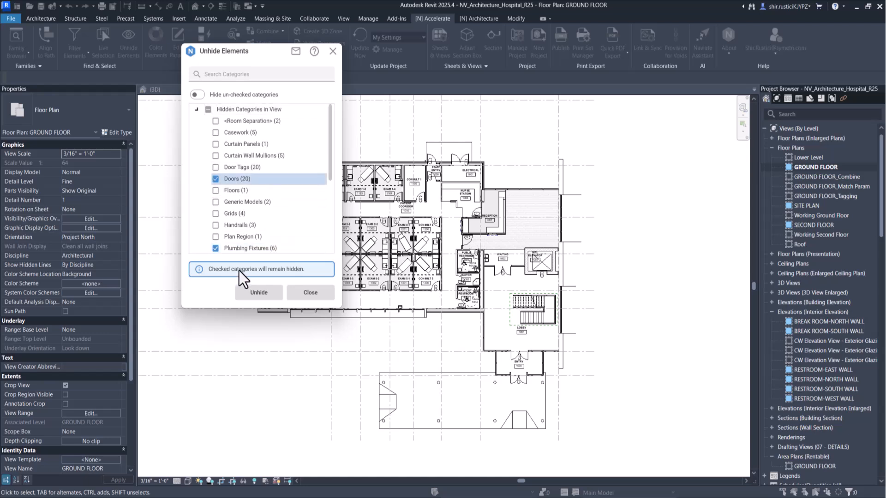
{"action": "left_click", "coordinate": [215, 121]}
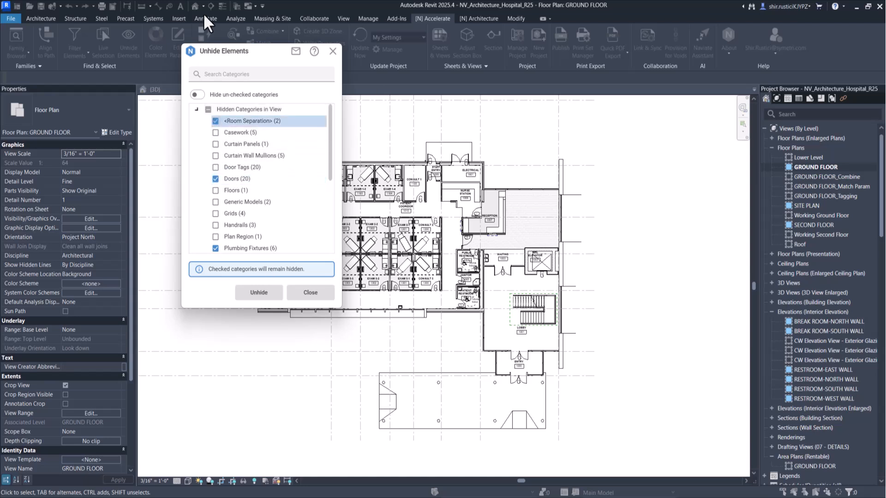
{"action": "left_click", "coordinate": [258, 293]}
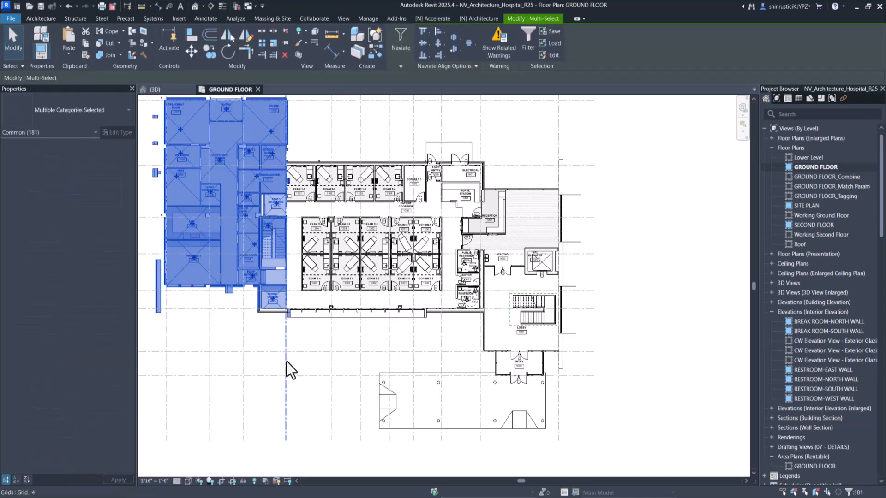
Step: Clear the element selection and review the hidden categories of the GROUND FLOOR plan in Unhide Elements
{"action": "left_click", "coordinate": [267, 336]}
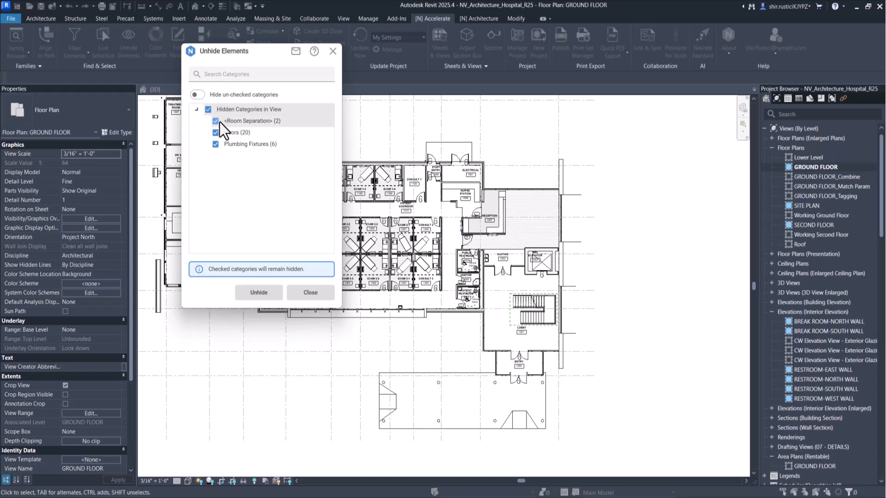
{"action": "left_click", "coordinate": [333, 51]}
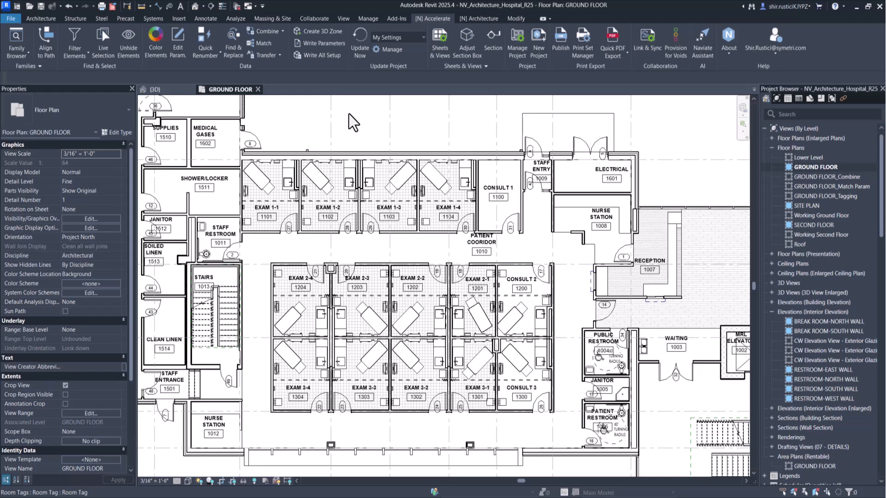
Step: Set up Filter Elements for the Doors category among elements in view, excluding elements in groups such as the exam room group
{"action": "left_click", "coordinate": [554, 288]}
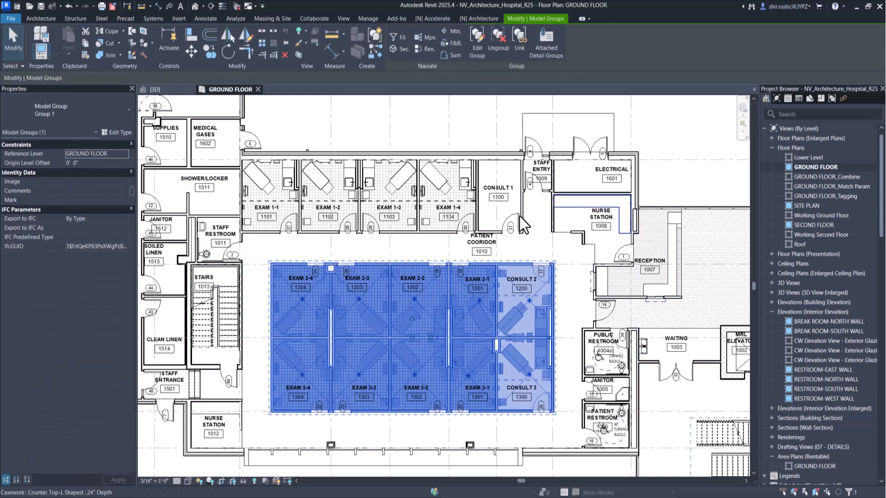
{"action": "key", "text": "Escape"}
{"action": "left_click", "coordinate": [76, 43]}
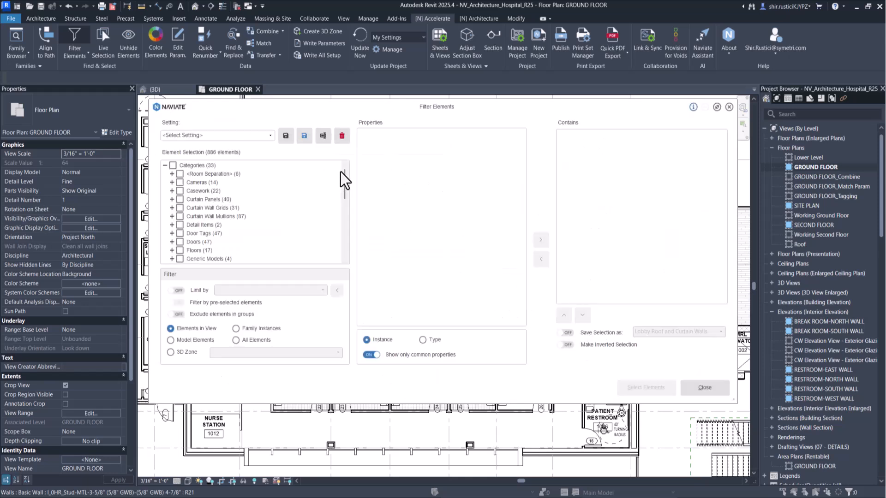
{"action": "left_click", "coordinate": [180, 242]}
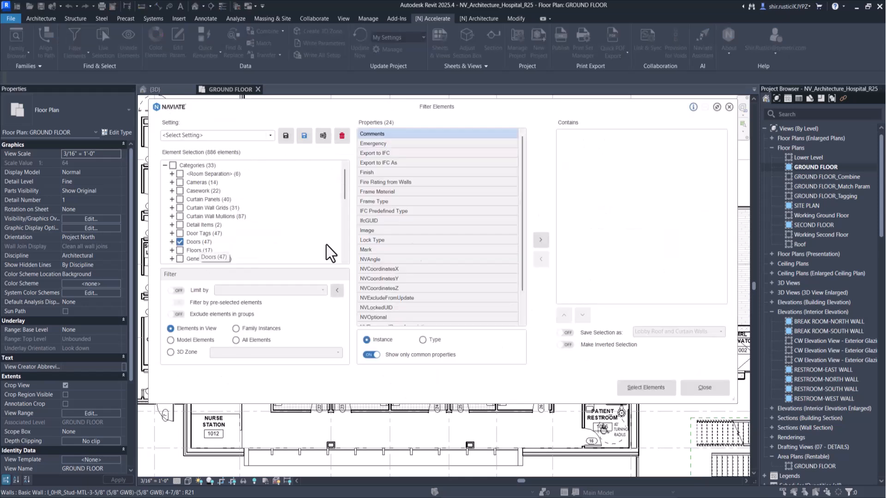
{"action": "left_click_drag", "start_coordinate": [419, 102], "coordinate": [428, 26]}
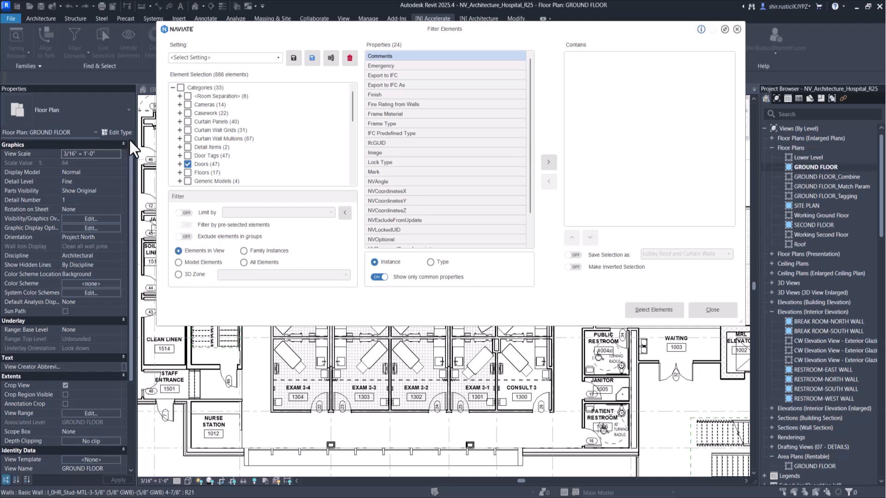
{"action": "left_click", "coordinate": [179, 237]}
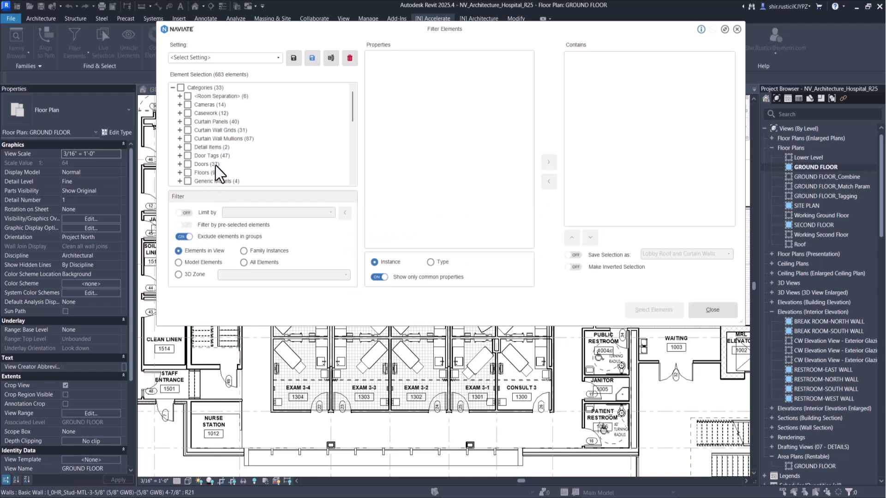
{"action": "left_click", "coordinate": [187, 164]}
Step: Save the filter setting as "door filter", select the matching doors in the plan, and clear the selection
{"action": "left_click", "coordinate": [312, 58]}
{"action": "type", "text": "f"}
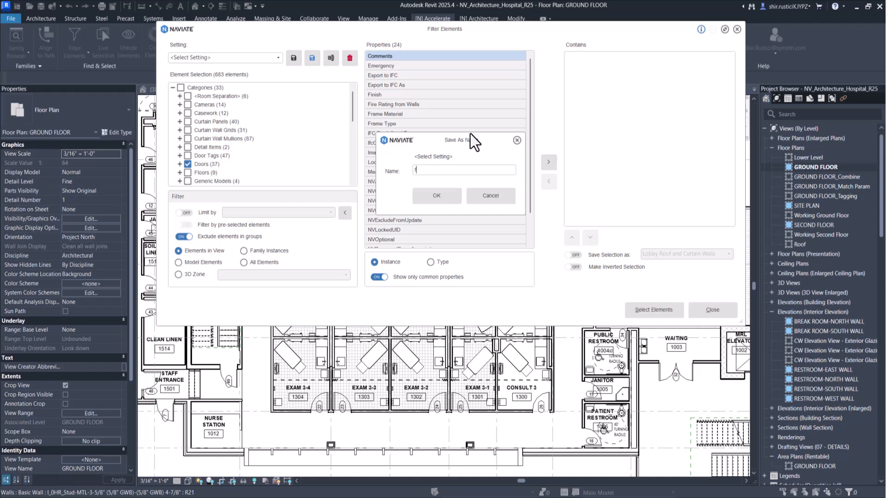
{"action": "key", "text": "BackSpace"}
{"action": "type", "text": "door filter"}
{"action": "left_click", "coordinate": [436, 195]}
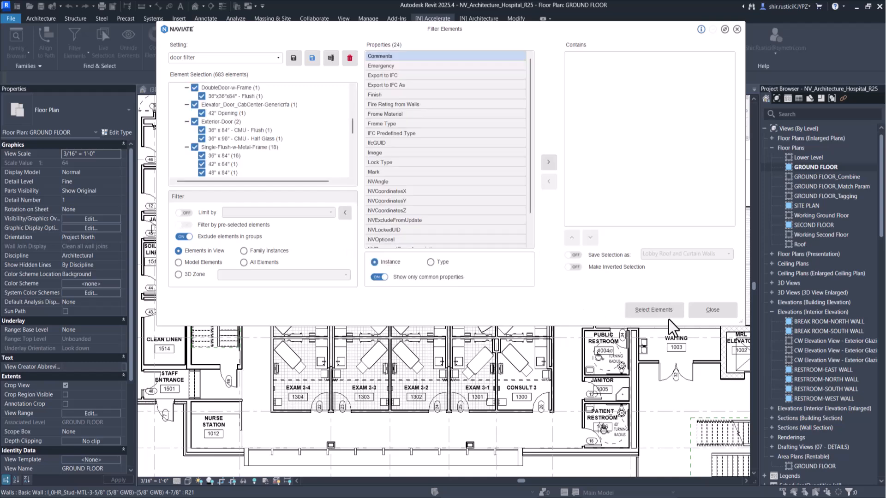
{"action": "left_click", "coordinate": [669, 315]}
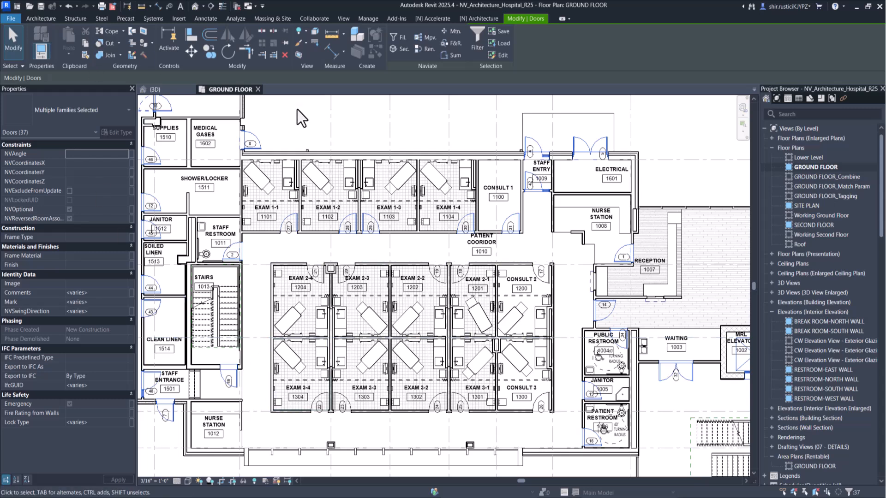
{"action": "key", "text": "Escape"}
Step: Reload the "door filter" setting, include elements in groups, select all doors in the view, and clear the selection
{"action": "left_click", "coordinate": [104, 52]}
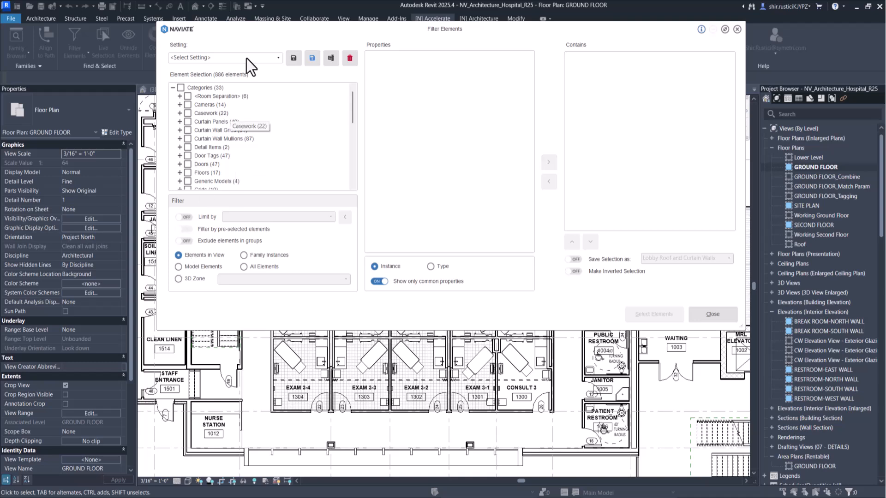
{"action": "left_click", "coordinate": [247, 58]}
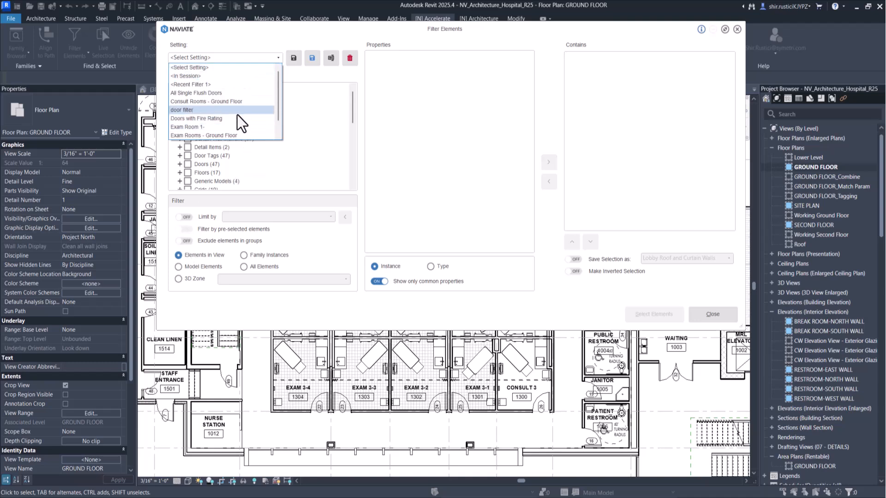
{"action": "left_click", "coordinate": [237, 112]}
{"action": "left_click", "coordinate": [183, 240]}
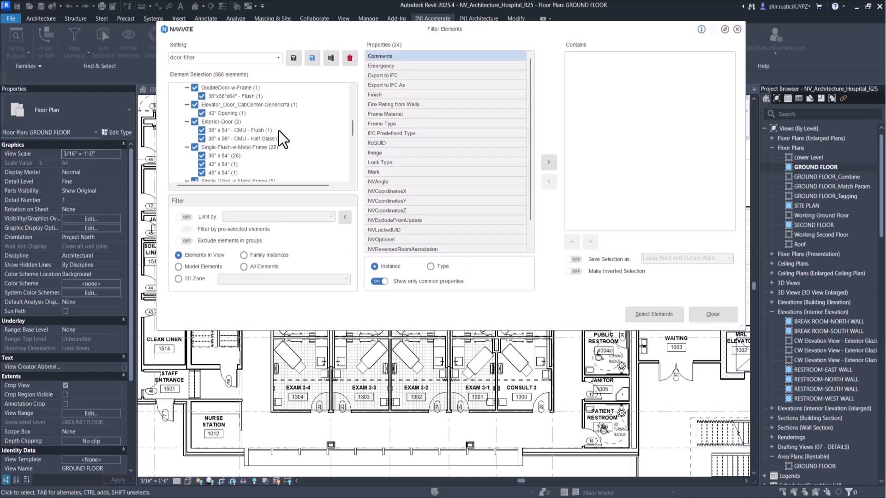
{"action": "scroll", "coordinate": [216, 134], "scroll_direction": "up", "scroll_amount": 3}
{"action": "left_click", "coordinate": [188, 121]}
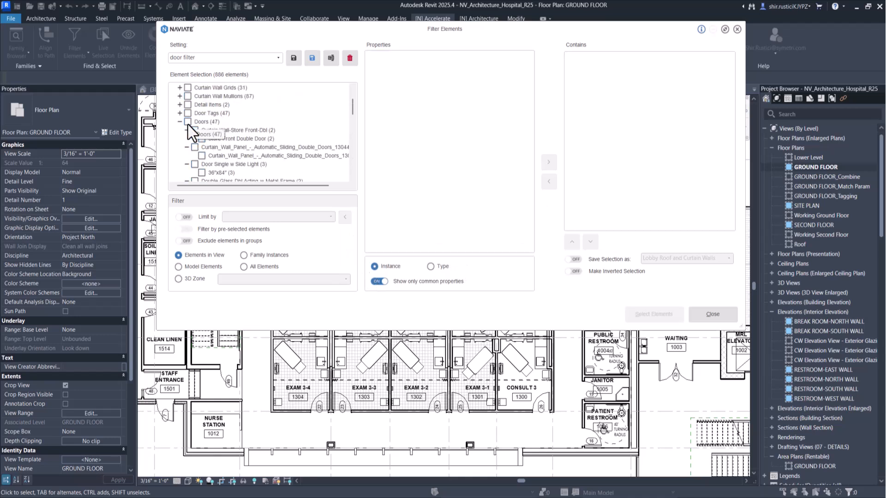
{"action": "left_click", "coordinate": [188, 121]}
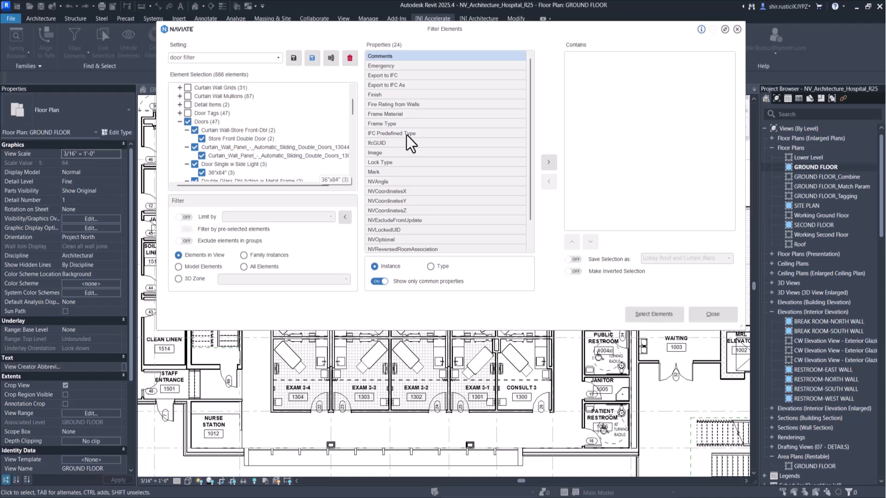
{"action": "left_click", "coordinate": [656, 315]}
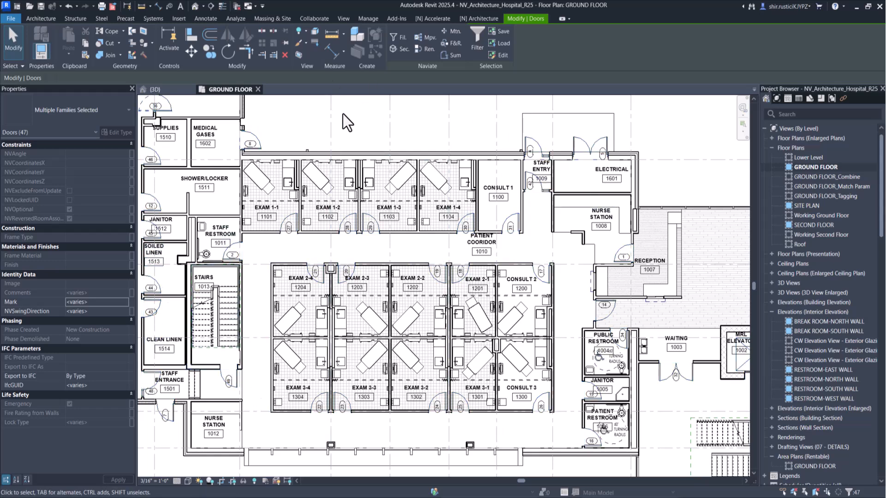
{"action": "key", "text": "Escape"}
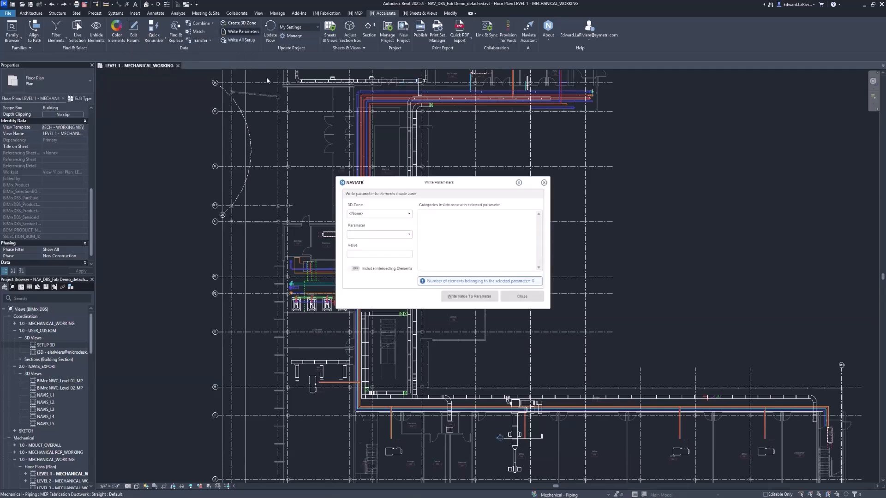
Step: Preview the elements inside the Building 3D zone for parameter BIMrx_CONNECTED_SPOOL_0 in Write Parameters without writing a value
{"action": "left_click", "coordinate": [373, 213]}
{"action": "left_click", "coordinate": [369, 226]}
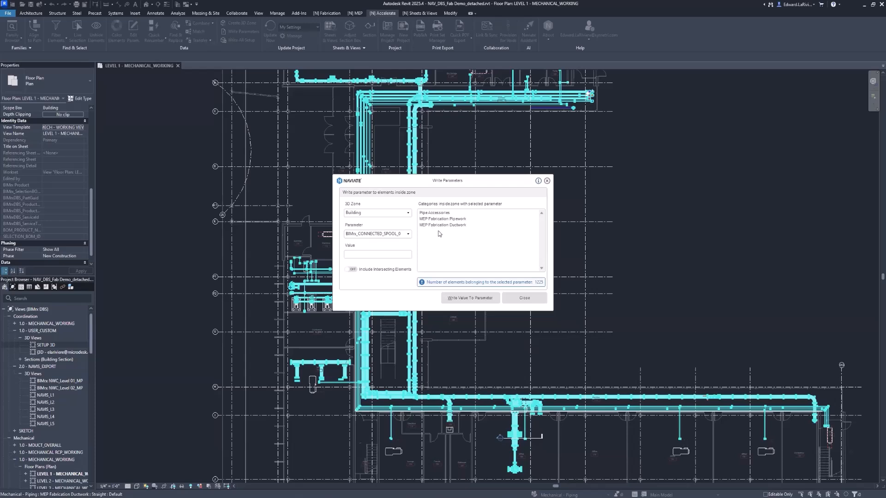
{"action": "left_click", "coordinate": [547, 181]}
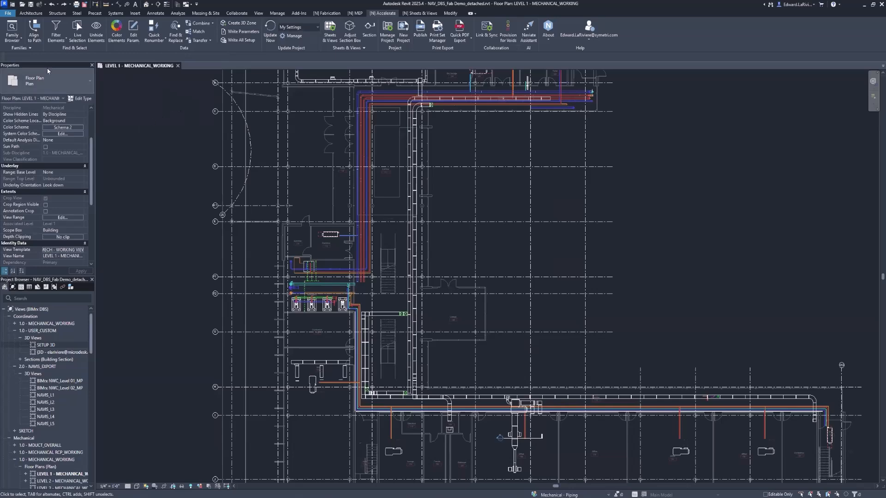
Step: Select all Straight parts of MEP Fabrication Ductwork in the view using Filter Elements, and clear the selection
{"action": "left_click", "coordinate": [56, 35]}
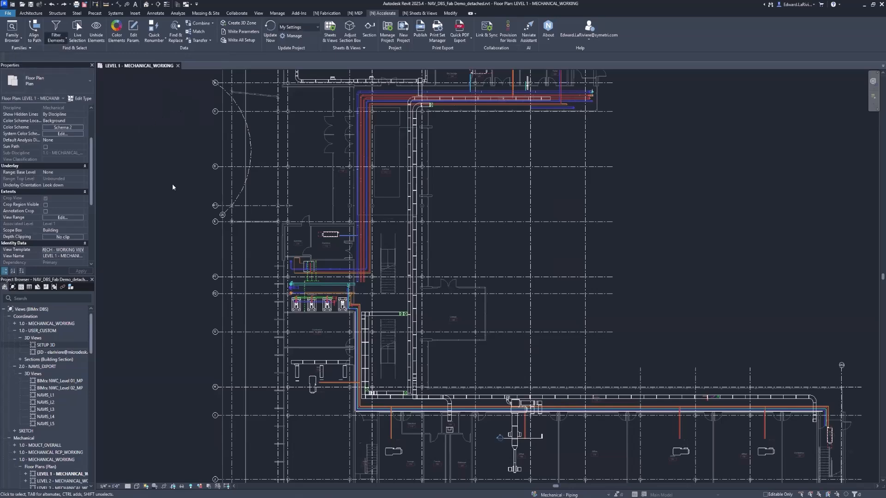
{"action": "scroll", "coordinate": [287, 216], "scroll_direction": "down", "scroll_amount": 1}
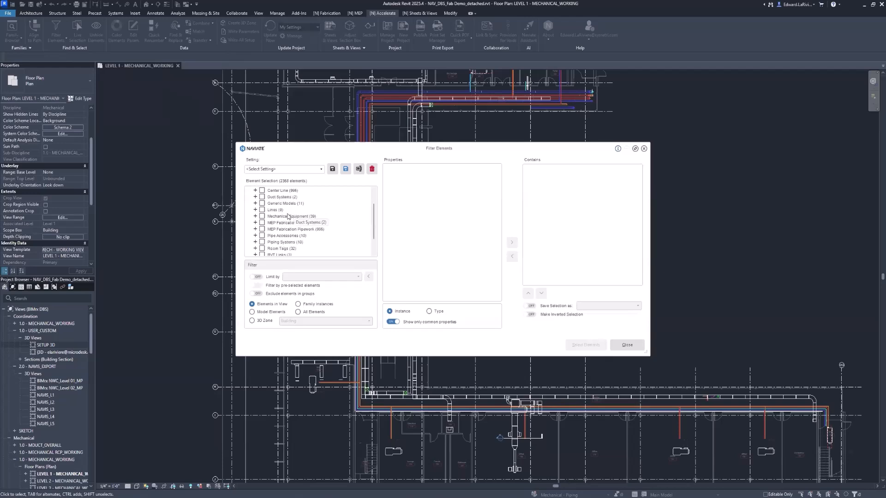
{"action": "left_click", "coordinate": [256, 230]}
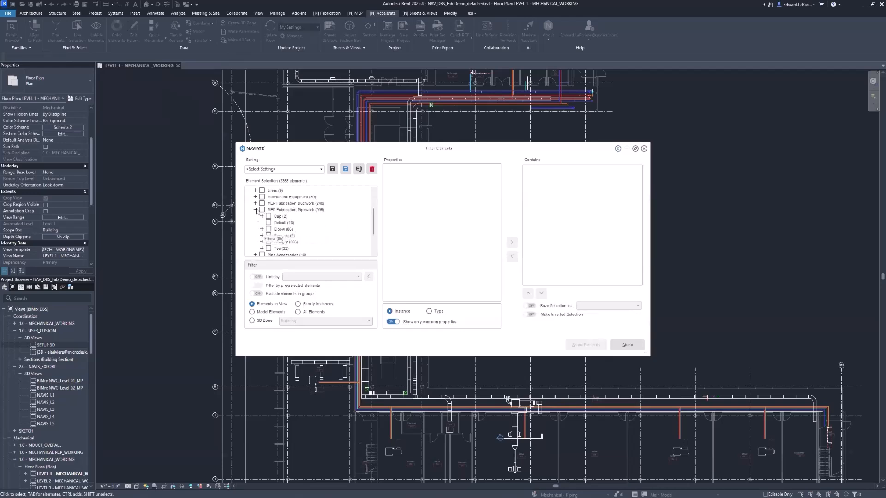
{"action": "left_click", "coordinate": [256, 203]}
{"action": "scroll", "coordinate": [321, 213], "scroll_direction": "down", "scroll_amount": 1}
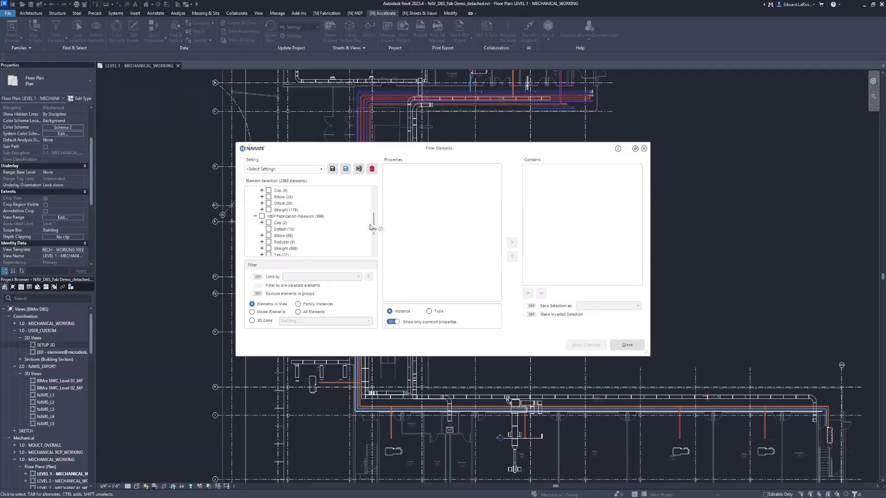
{"action": "left_click_drag", "start_coordinate": [374, 221], "coordinate": [374, 227]}
{"action": "scroll", "coordinate": [373, 226], "scroll_direction": "up", "scroll_amount": 2}
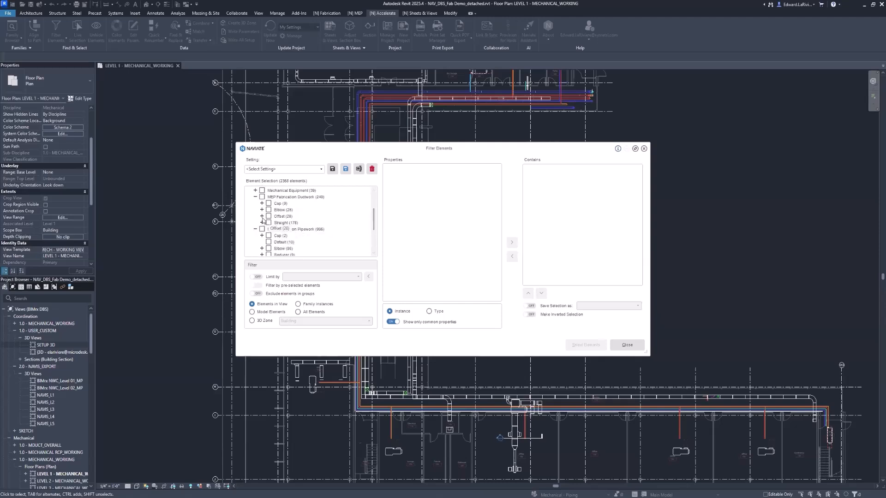
{"action": "left_click", "coordinate": [262, 222]}
{"action": "left_click", "coordinate": [269, 223]}
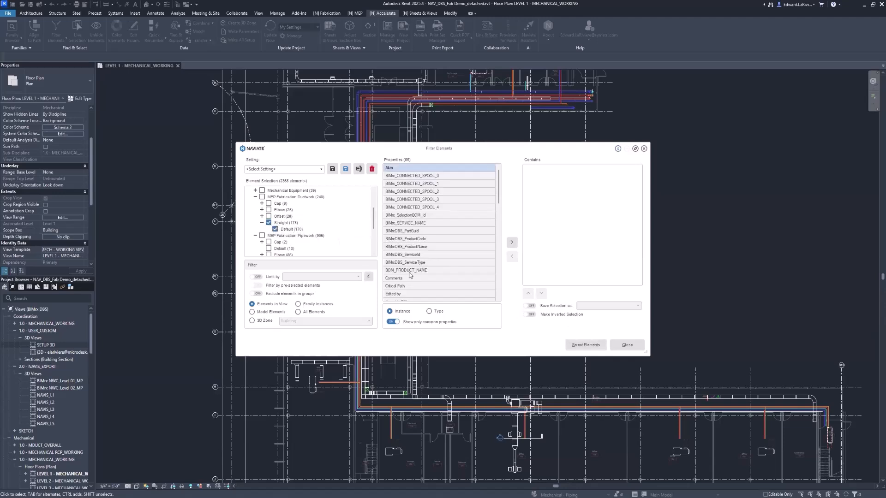
{"action": "left_click", "coordinate": [577, 345]}
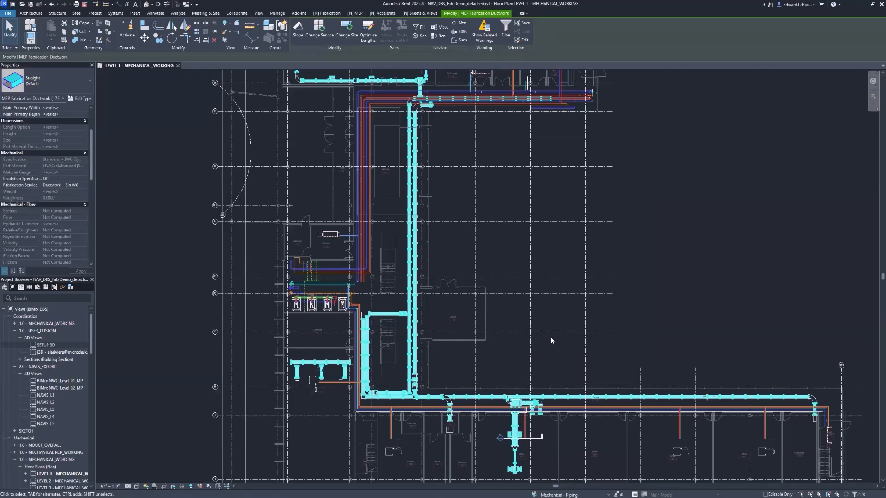
{"action": "left_click", "coordinate": [535, 307]}
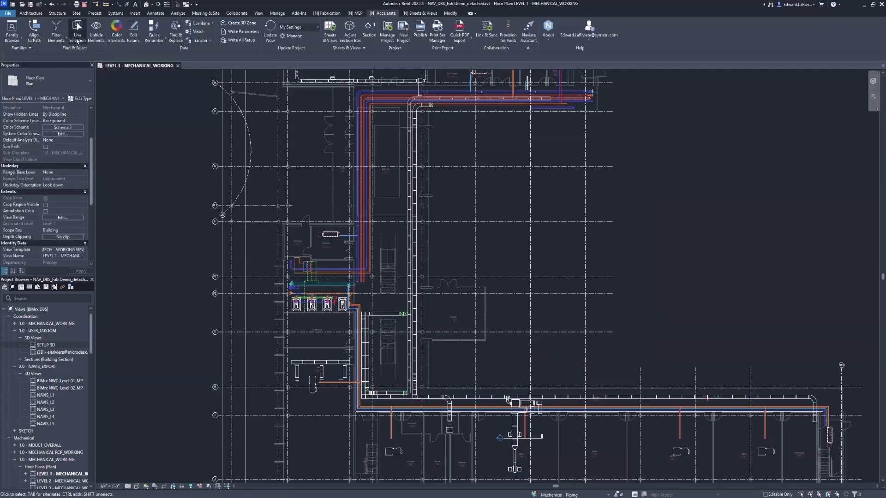
Step: Examine the MEP Fabrication Pipework and MEP Fabrication Ductwork part types of the current view in Live Selection
{"action": "left_click", "coordinate": [76, 21]}
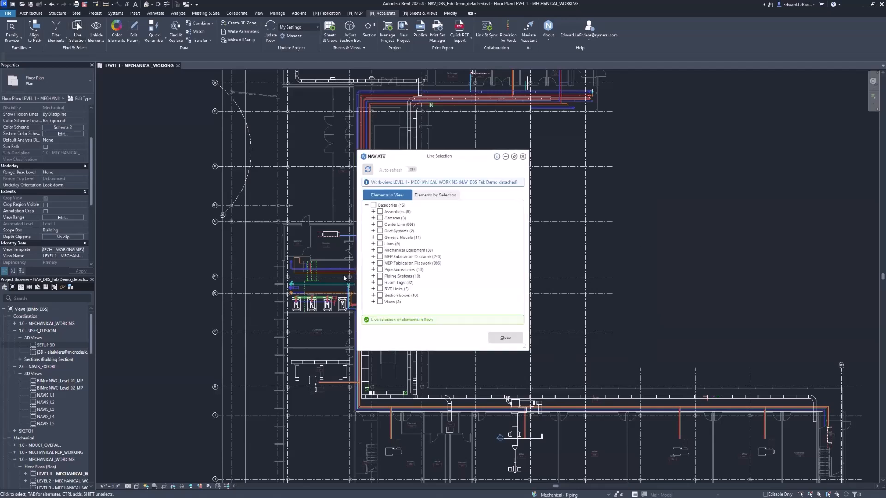
{"action": "left_click", "coordinate": [373, 263]}
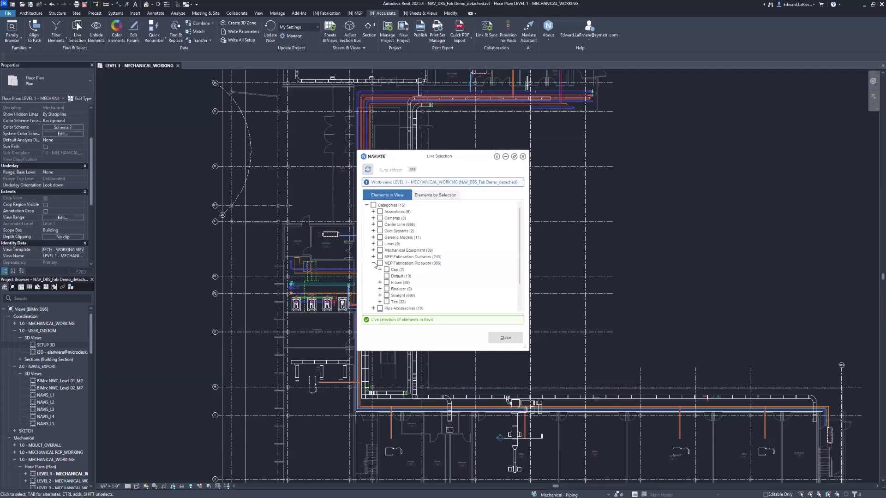
{"action": "left_click", "coordinate": [373, 257]}
{"action": "scroll", "coordinate": [427, 262], "scroll_direction": "down", "scroll_amount": 2}
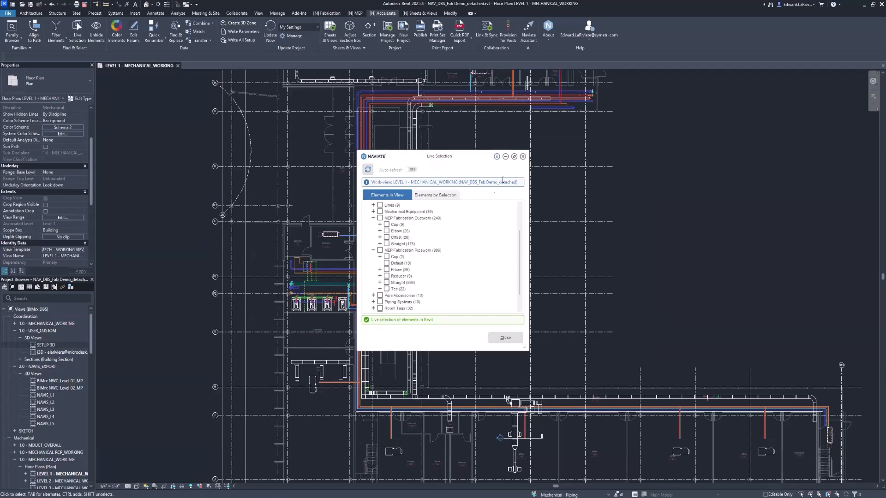
{"action": "left_click", "coordinate": [523, 157]}
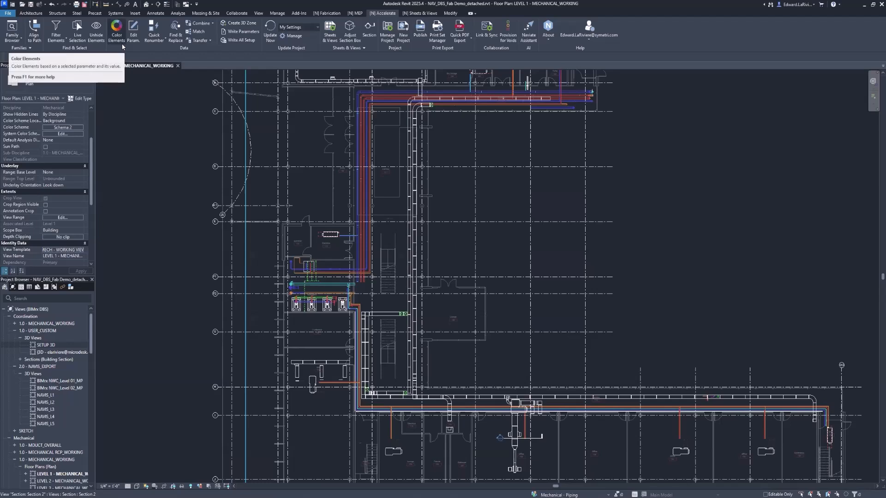
Step: Color the MEP Fabrication Ductwork by its Fabrication Service instance parameter using Color Elements
{"action": "left_click", "coordinate": [123, 44]}
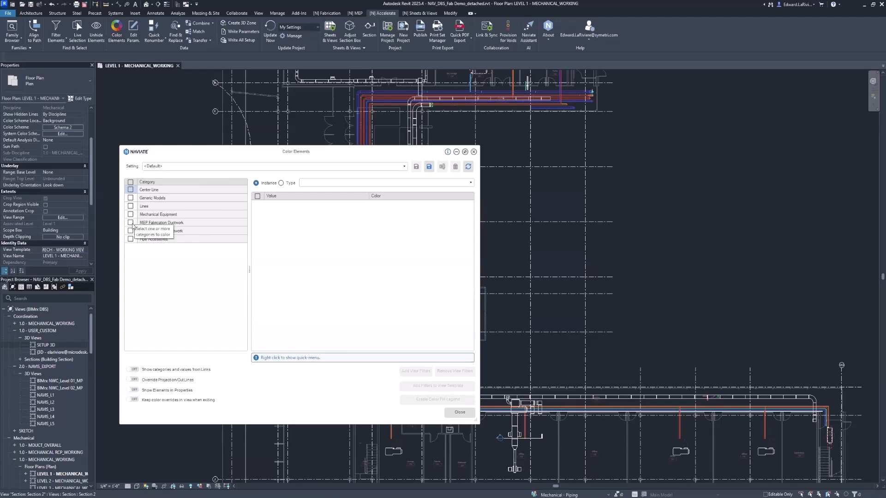
{"action": "left_click", "coordinate": [131, 223]}
{"action": "left_click", "coordinate": [374, 183]}
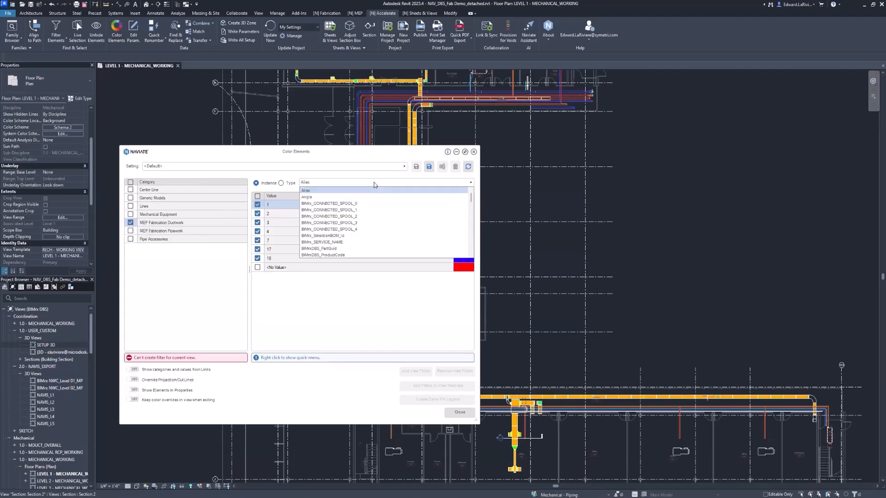
{"action": "scroll", "coordinate": [374, 198], "scroll_direction": "down", "scroll_amount": 3}
{"action": "scroll", "coordinate": [364, 216], "scroll_direction": "down", "scroll_amount": 1}
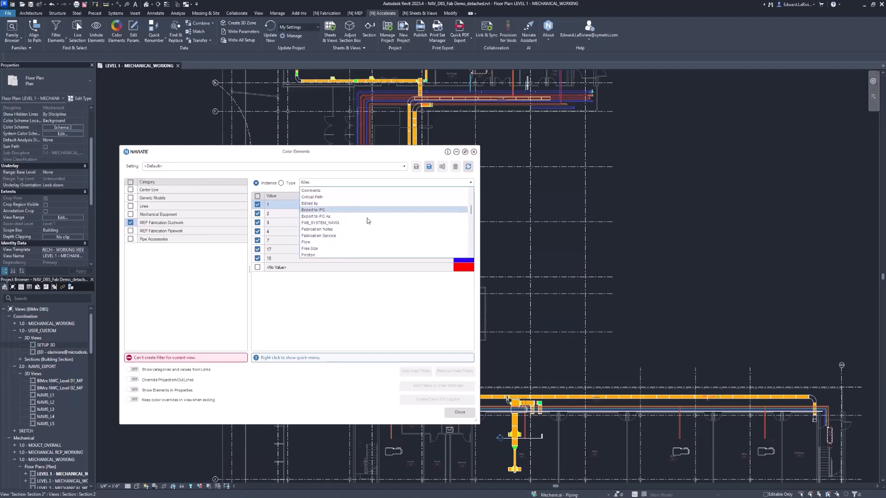
{"action": "left_click", "coordinate": [338, 239]}
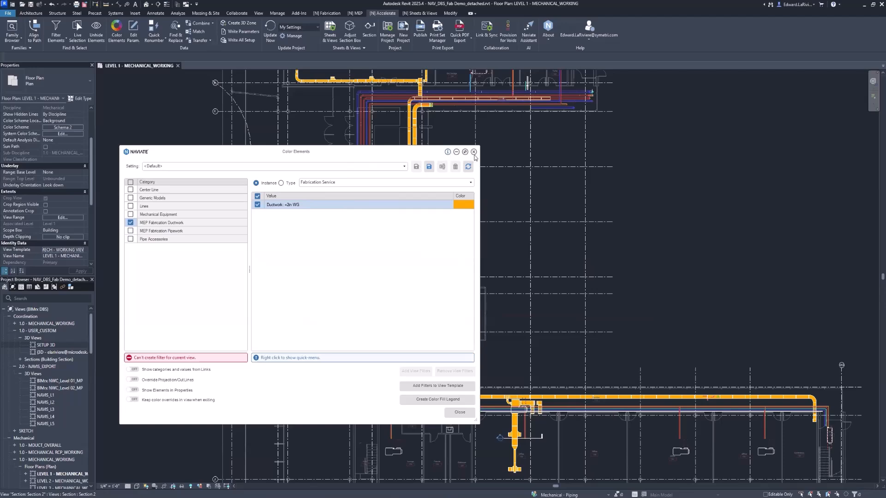
Step: Write the Fabrication Service value of all MEP Fabrication Ductwork into the Comments instance parameter using Combine Parameter Values
{"action": "left_click", "coordinate": [474, 153]}
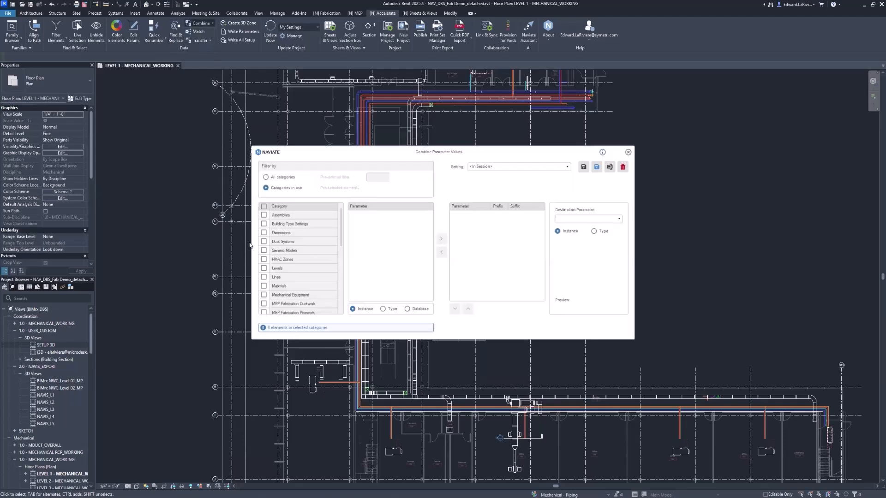
{"action": "scroll", "coordinate": [266, 252], "scroll_direction": "down", "scroll_amount": 1}
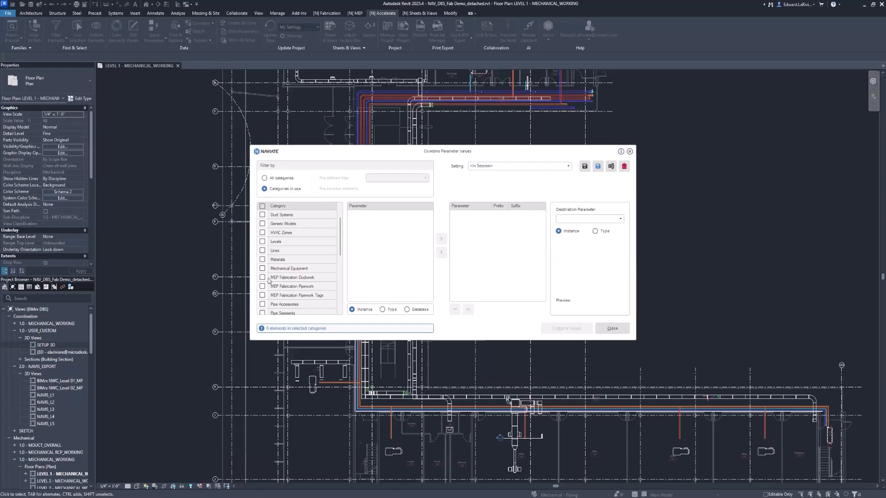
{"action": "left_click", "coordinate": [262, 278]}
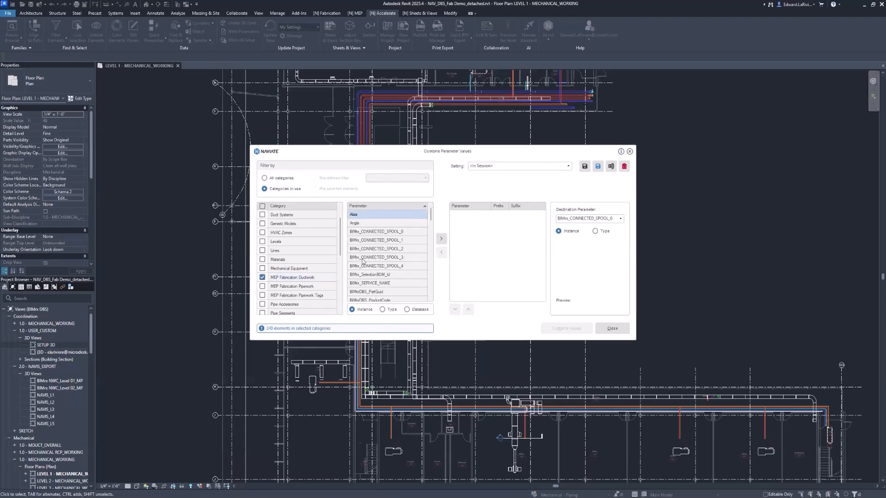
{"action": "scroll", "coordinate": [375, 266], "scroll_direction": "down", "scroll_amount": 2}
{"action": "left_click", "coordinate": [379, 224]}
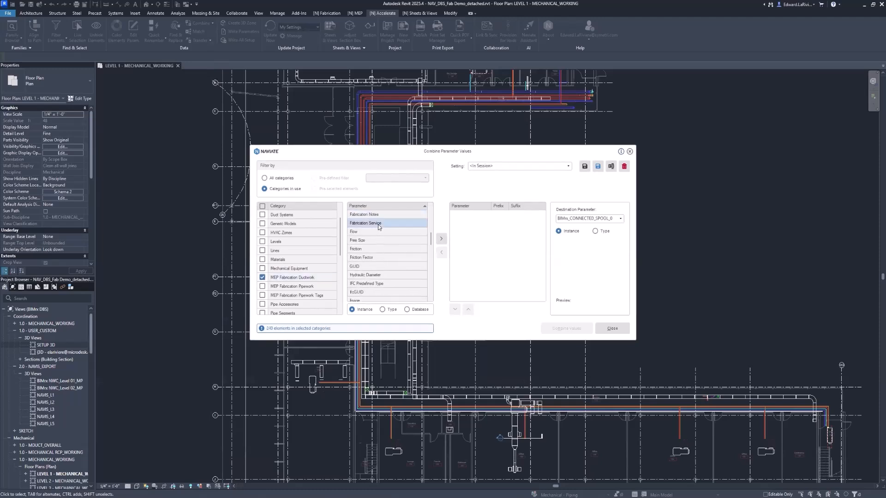
{"action": "left_click", "coordinate": [620, 218]}
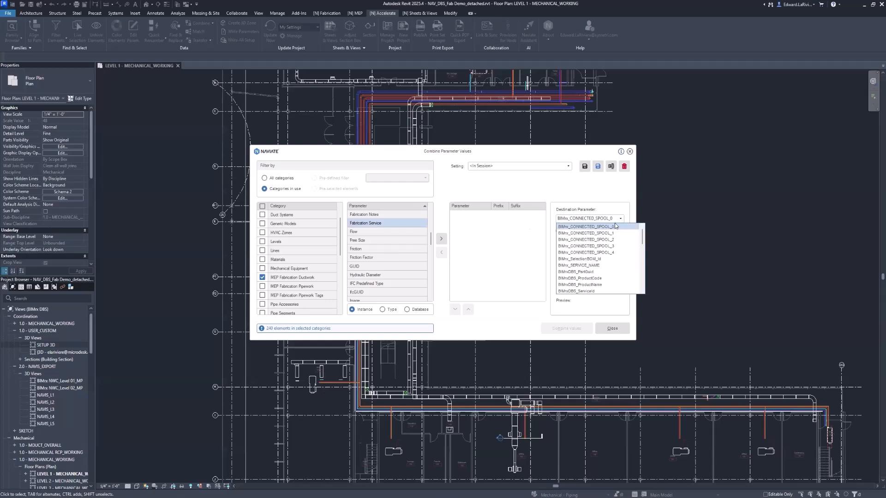
{"action": "scroll", "coordinate": [603, 254], "scroll_direction": "down", "scroll_amount": 1}
{"action": "left_click", "coordinate": [586, 252]}
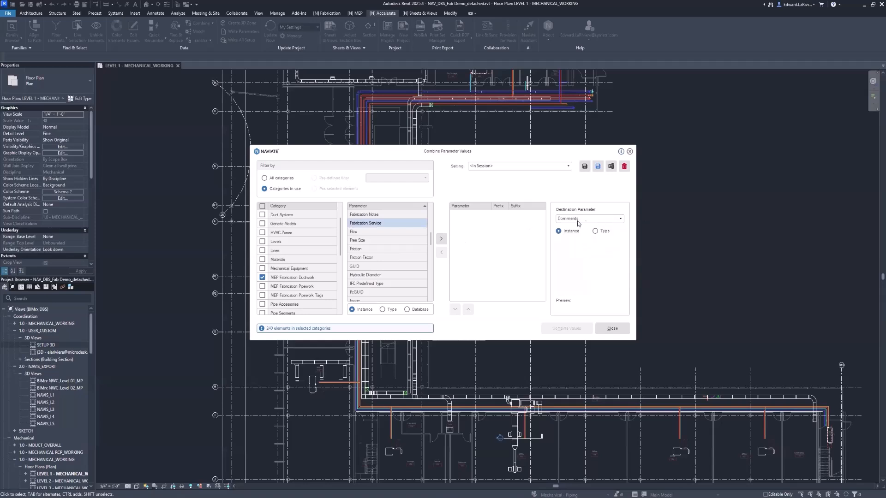
{"action": "left_click", "coordinate": [442, 238]}
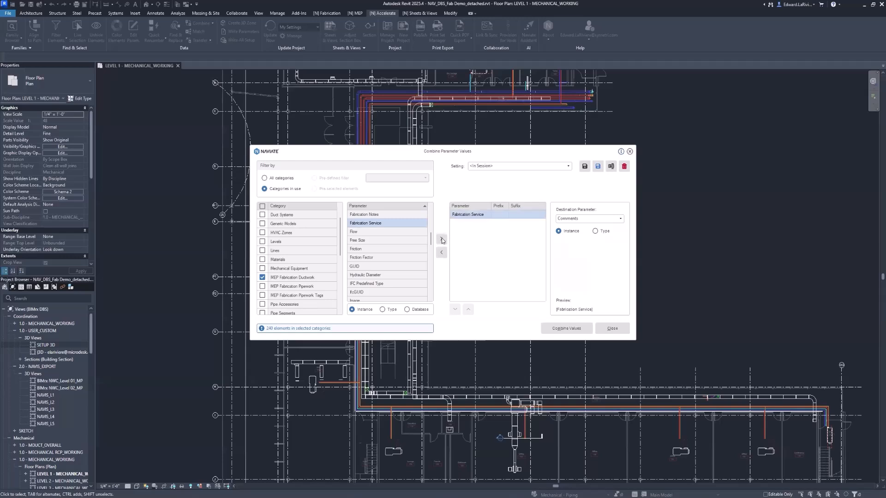
{"action": "left_click", "coordinate": [569, 328]}
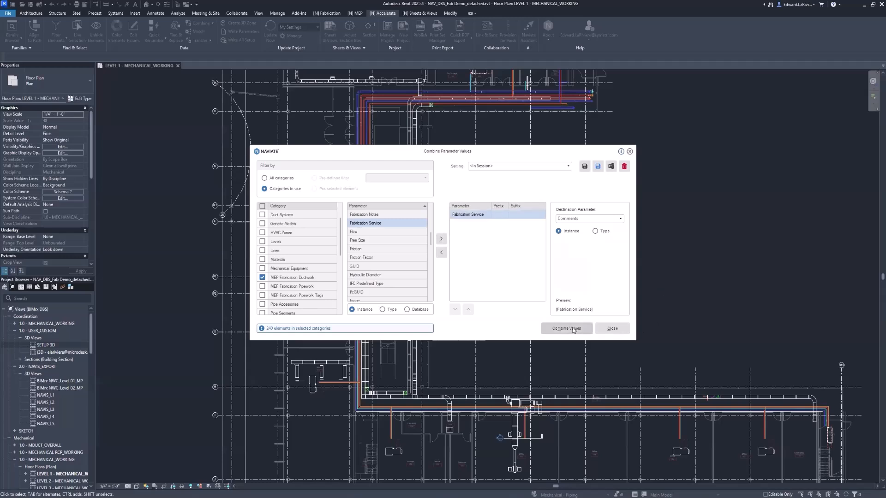
{"action": "left_click", "coordinate": [612, 328]}
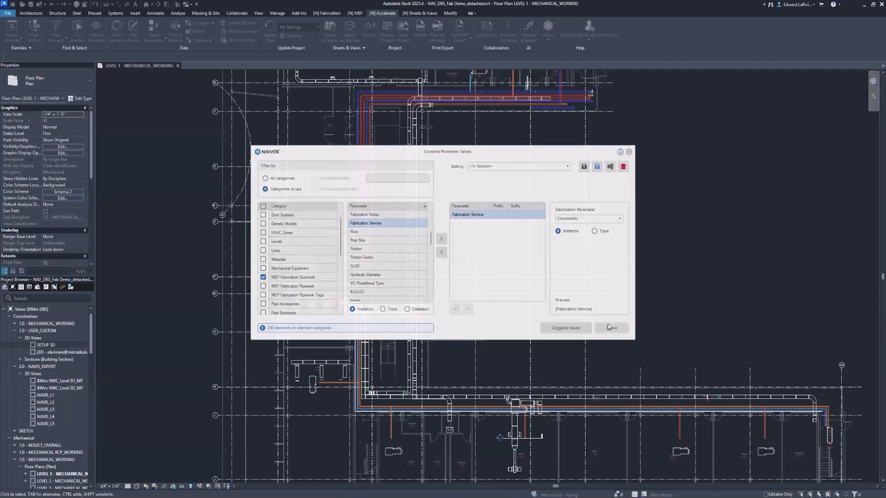
Step: Inspect the Comments parameter of a straight duct in the plan, and look up the assemblies in the project browser
{"action": "left_click", "coordinate": [388, 314]}
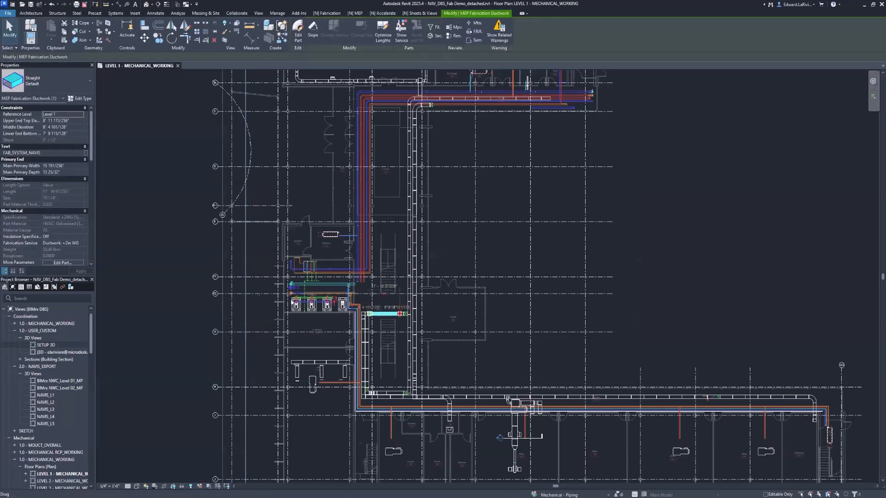
{"action": "scroll", "coordinate": [60, 241], "scroll_direction": "down", "scroll_amount": 8}
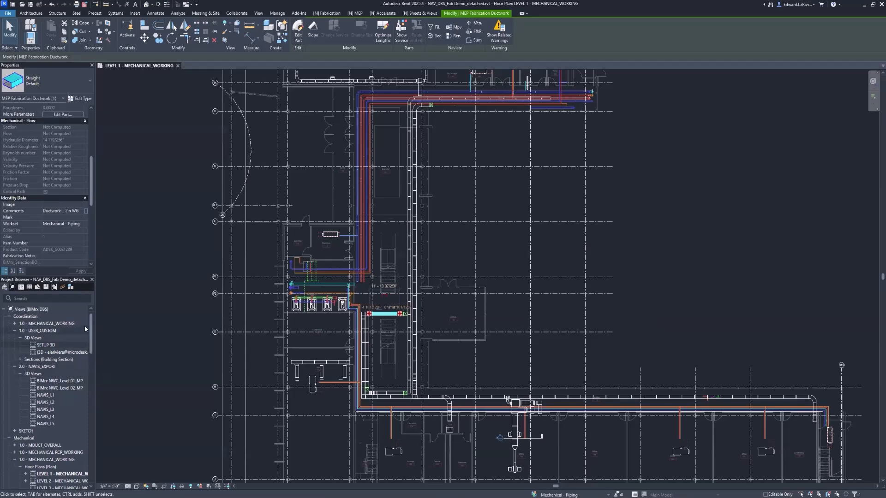
{"action": "left_click_drag", "start_coordinate": [91, 329], "coordinate": [99, 479]}
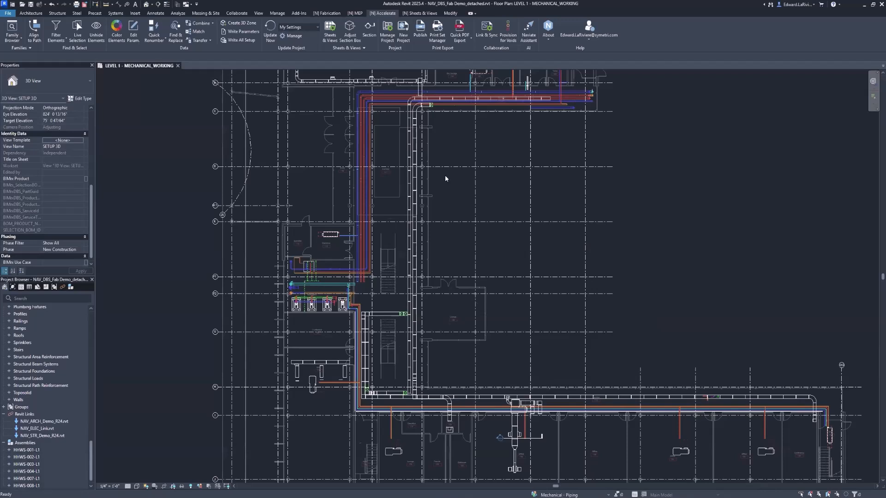
Step: Preview the sheet selection for all assemblies in Revision Manager, without applying a revision
{"action": "left_click", "coordinate": [330, 28]}
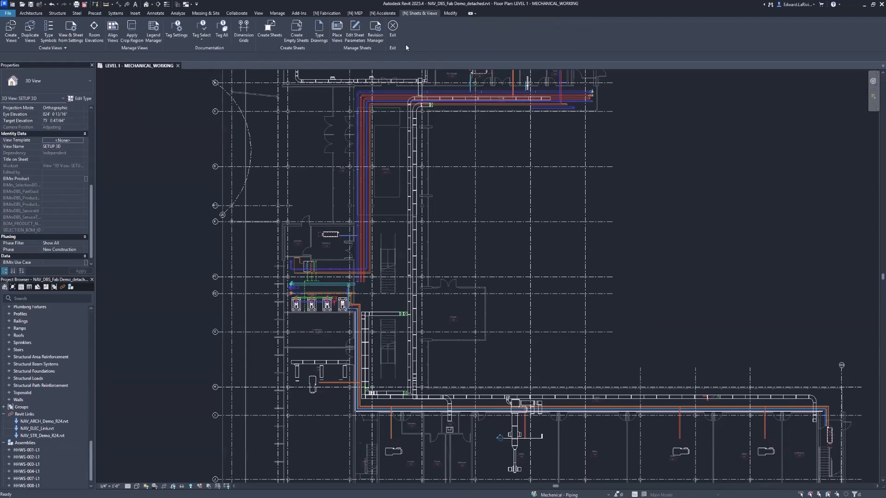
{"action": "left_click", "coordinate": [375, 30]}
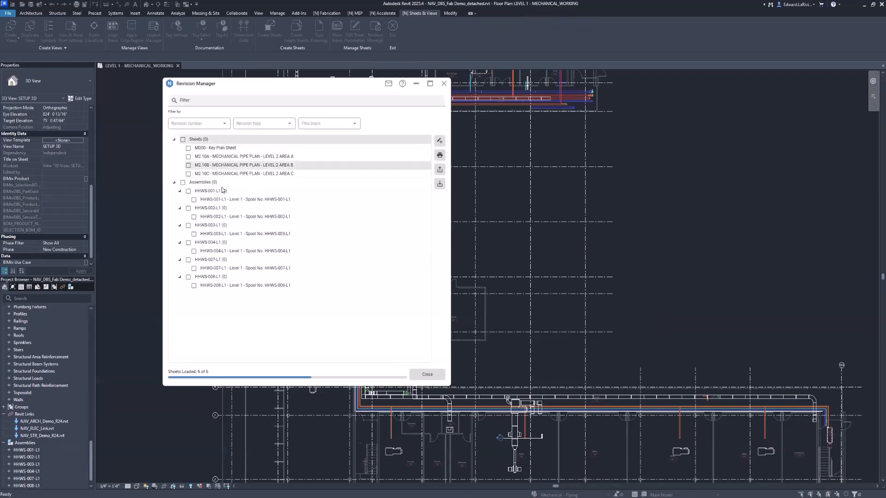
{"action": "left_click", "coordinate": [174, 139]}
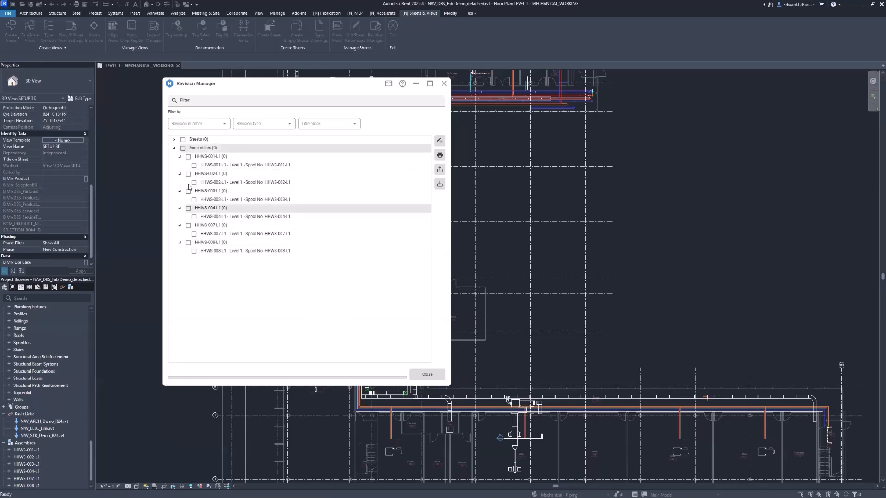
{"action": "left_click", "coordinate": [182, 148]}
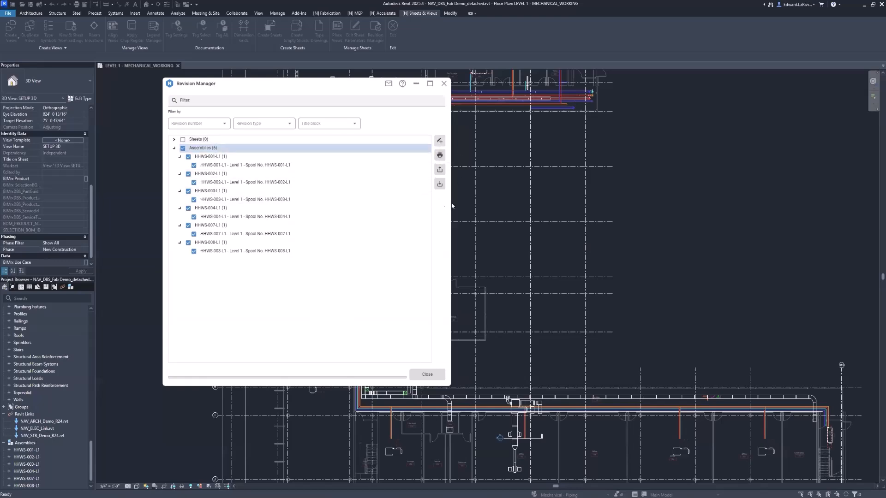
{"action": "left_click", "coordinate": [443, 84]}
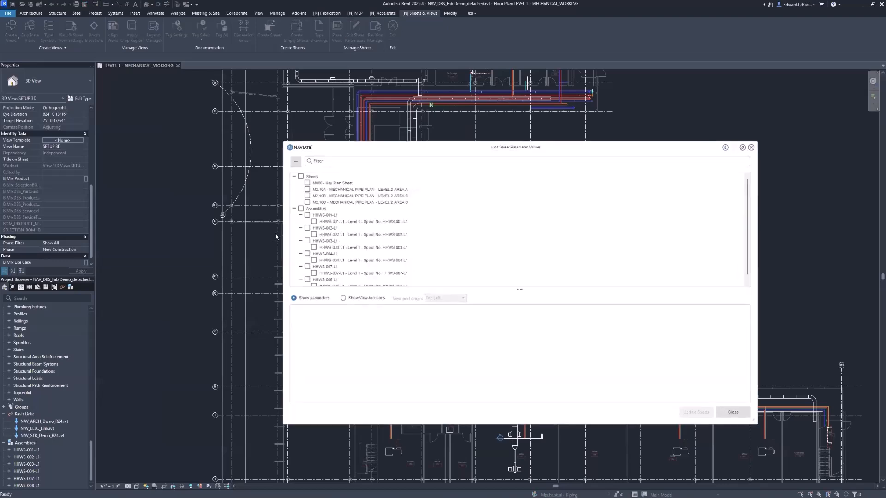
Step: Review the sheet parameters of all assembly sheets in Edit Sheet Parameter Values, without updating the sheets
{"action": "left_click_drag", "start_coordinate": [365, 150], "coordinate": [206, 105]}
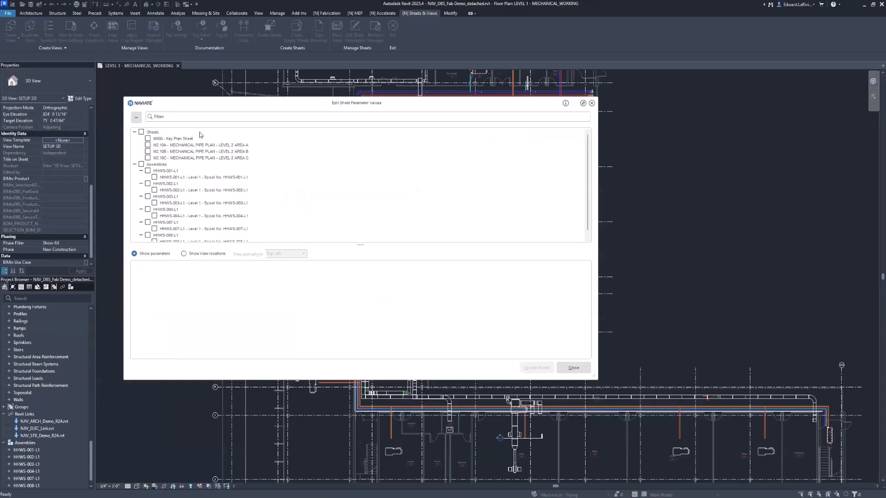
{"action": "left_click", "coordinate": [135, 132]}
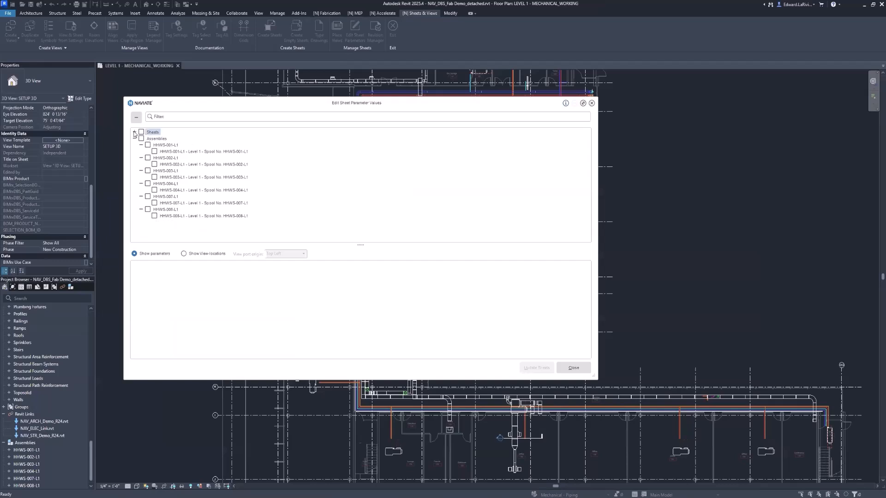
{"action": "left_click", "coordinate": [141, 138]}
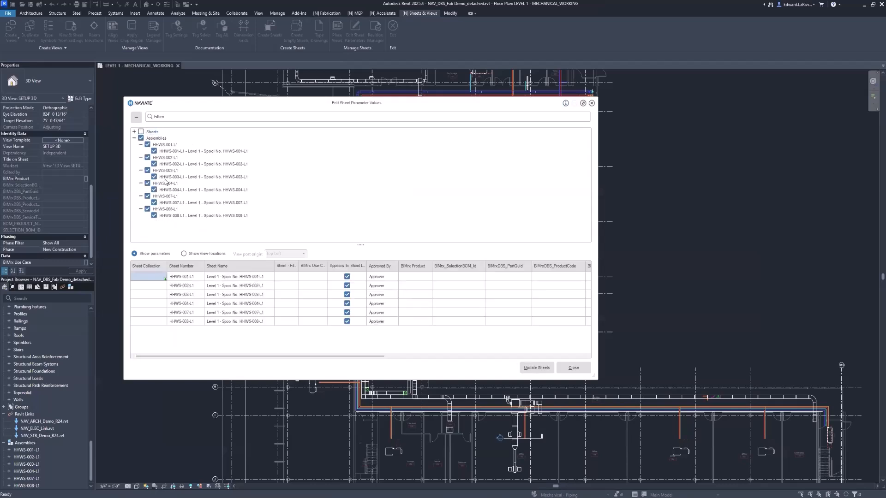
{"action": "mouse_move", "coordinate": [178, 355]}
{"action": "left_mouse_down"}
{"action": "mouse_move", "coordinate": [397, 359]}
{"action": "mouse_move", "coordinate": [184, 366]}
{"action": "left_mouse_up"}
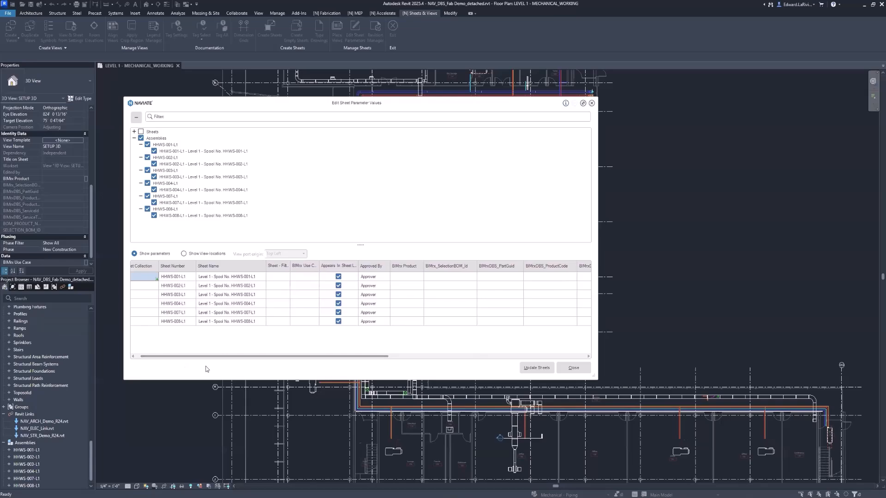
{"action": "left_click", "coordinate": [574, 368]}
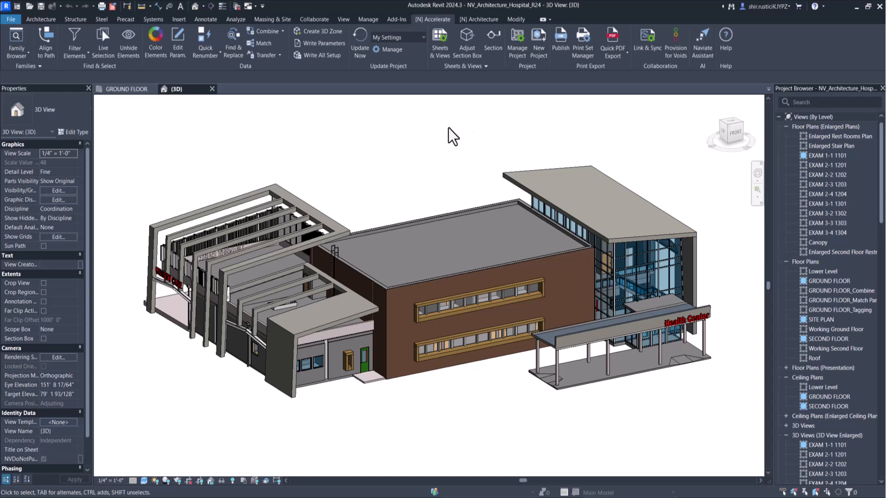
Step: Update the Naviate schemas of the hospital project to the latest version using Update Schemas
{"action": "left_click", "coordinate": [522, 45]}
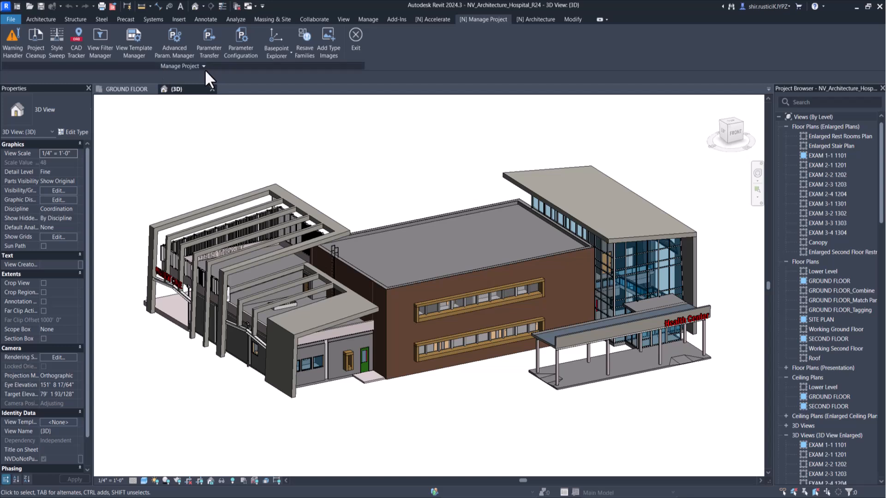
{"action": "left_click", "coordinate": [182, 67]}
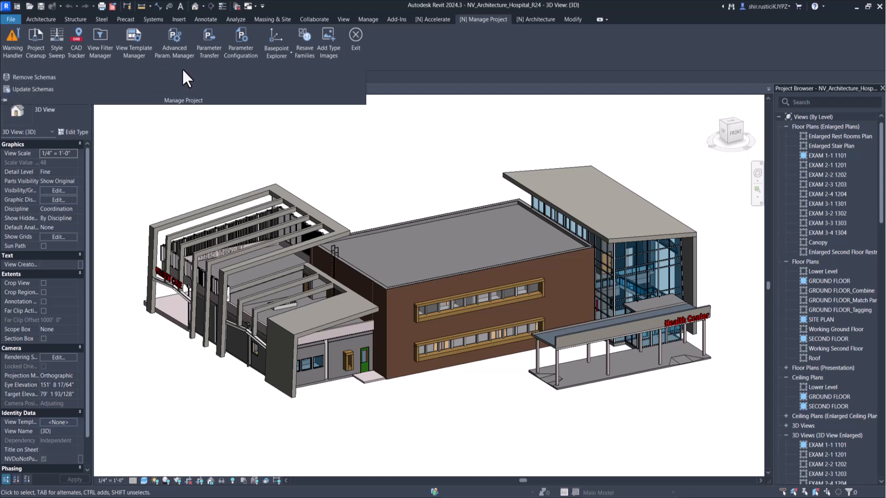
{"action": "left_click", "coordinate": [18, 88]}
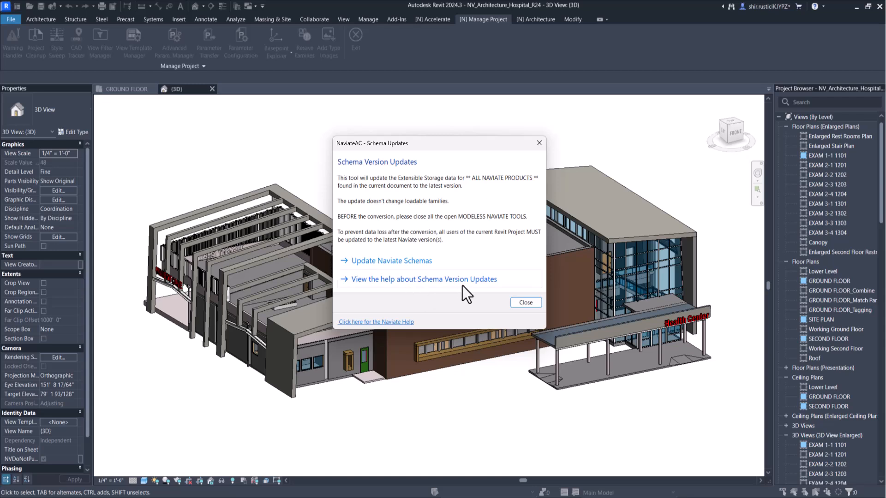
{"action": "left_click", "coordinate": [387, 262]}
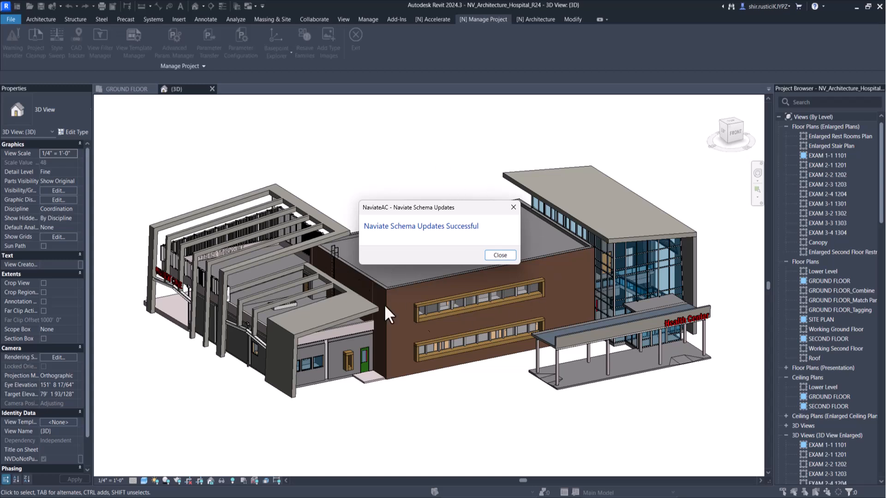
{"action": "left_click", "coordinate": [500, 256]}
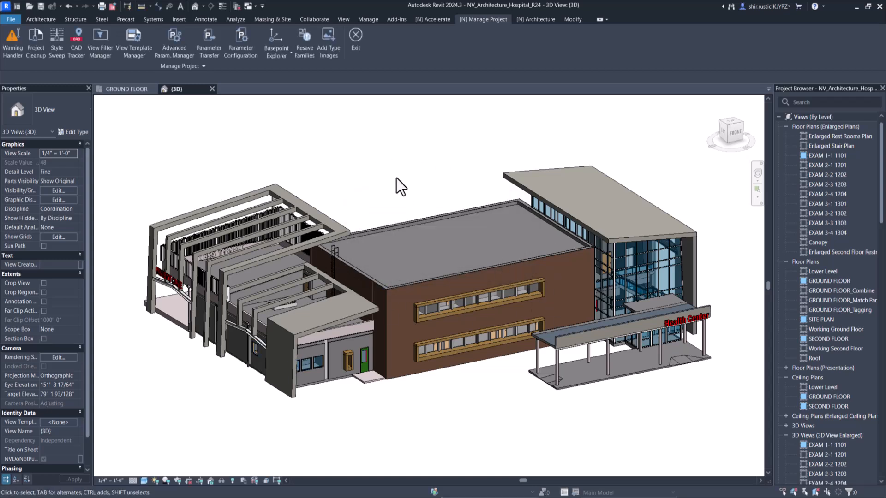